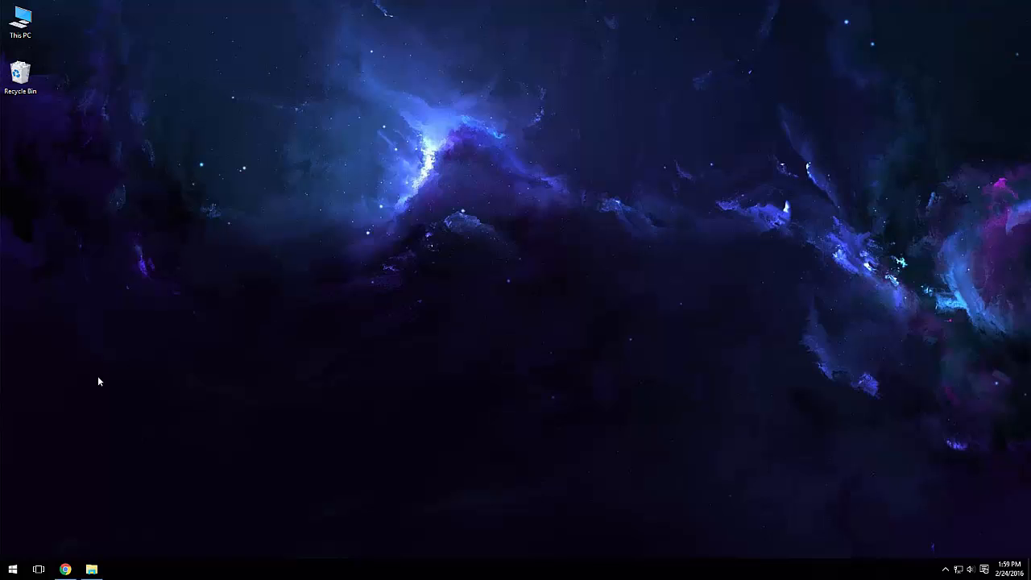
Step: Look over the Virtual Audio Cable home page in Chrome and close the browser
click(65, 570)
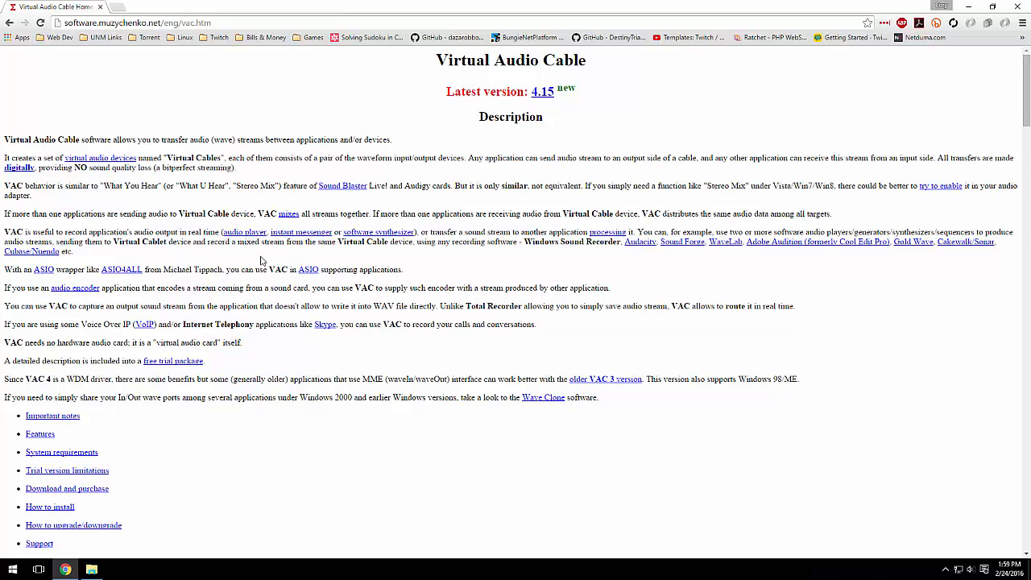
click(1018, 9)
Step: In File Explorer, run setup64.exe from the Virtual Audio Cable 4.14 folder, accepting the license and installing with the default folders
click(92, 568)
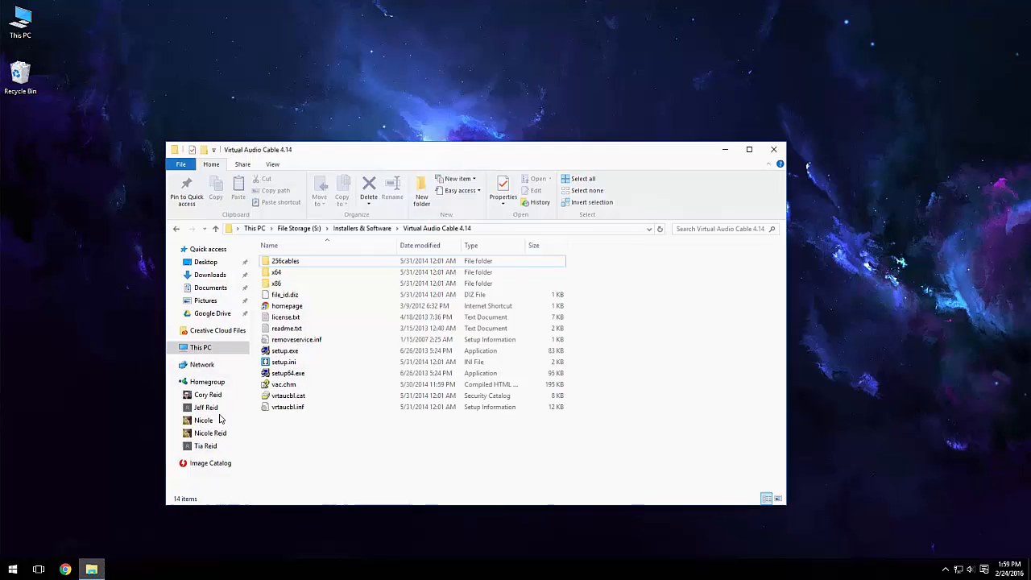
click(292, 374)
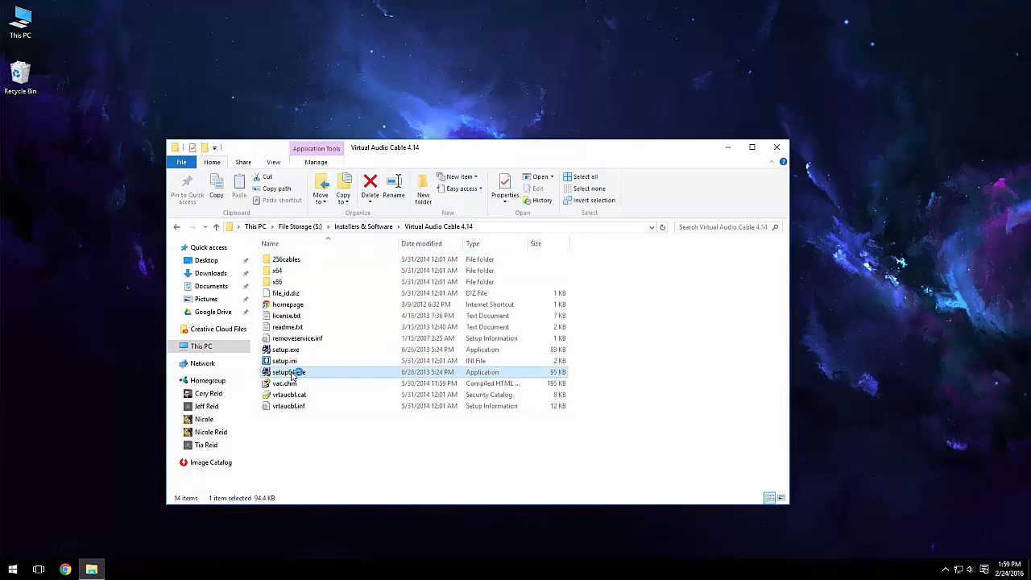
double_click(292, 373)
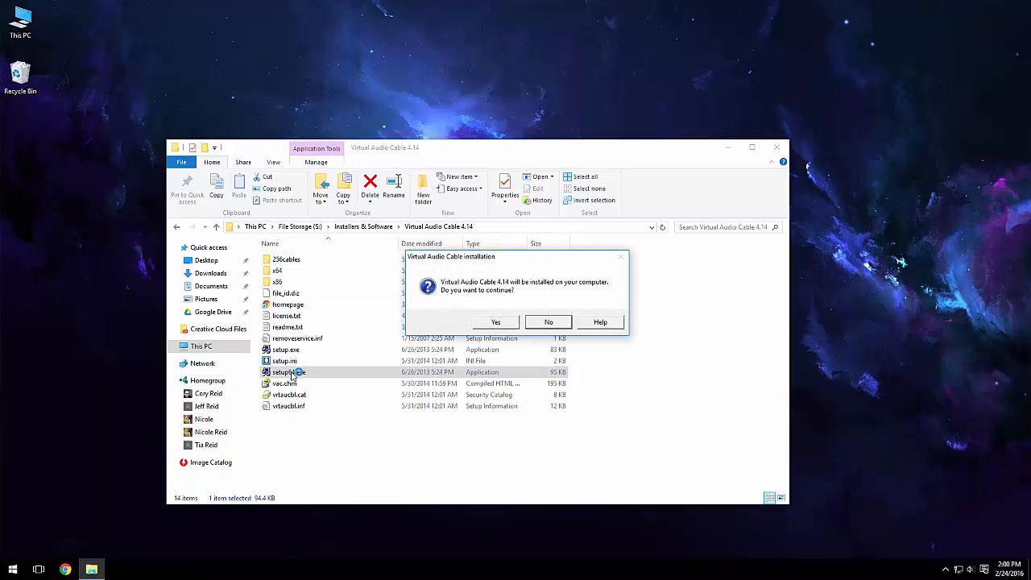
click(489, 323)
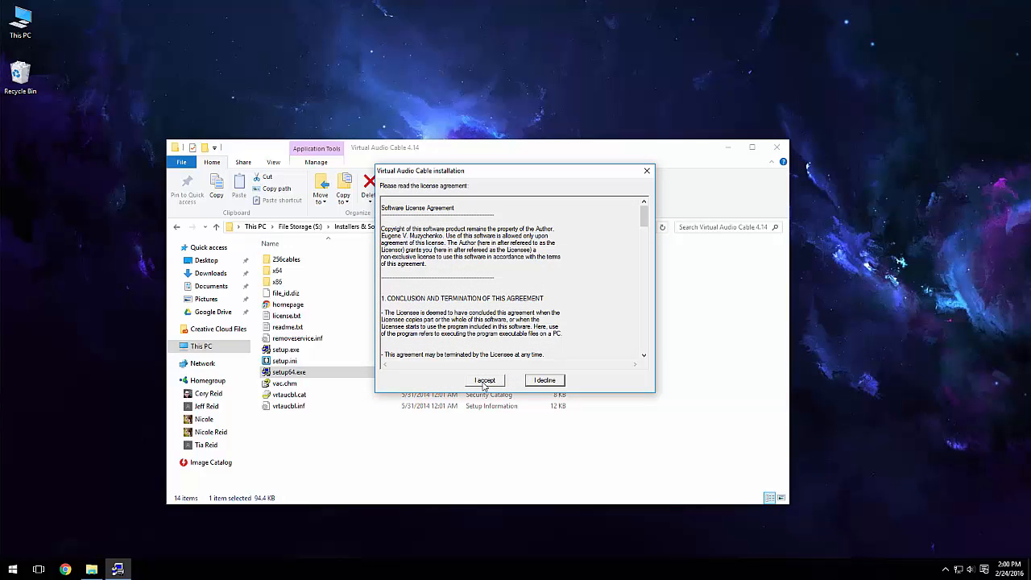
click(485, 381)
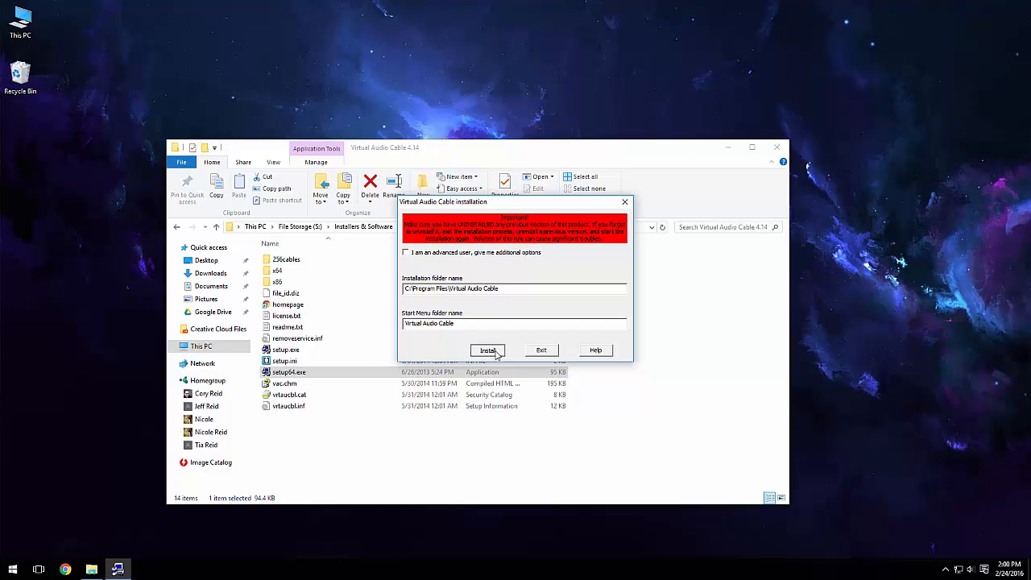
click(494, 353)
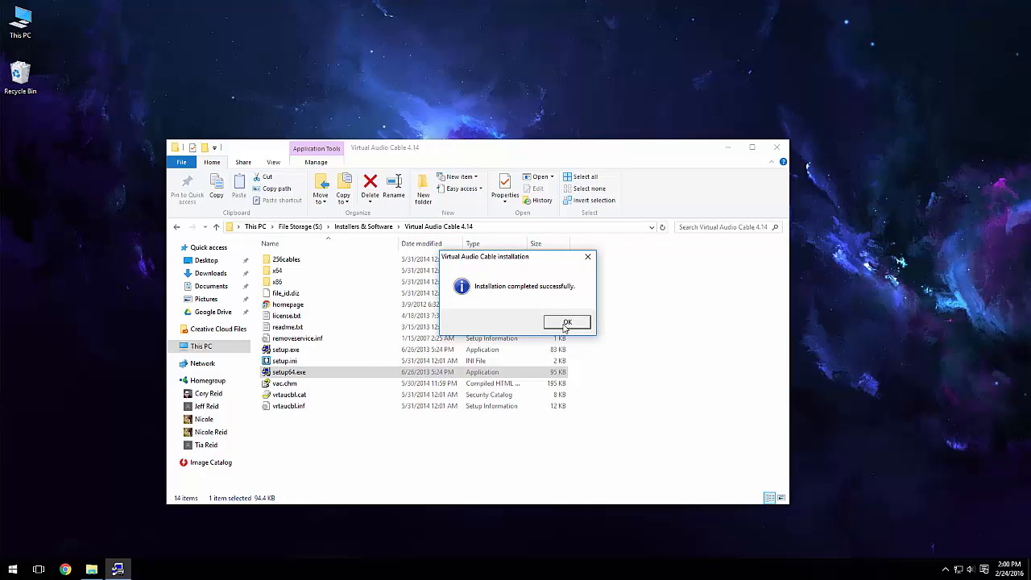
click(566, 323)
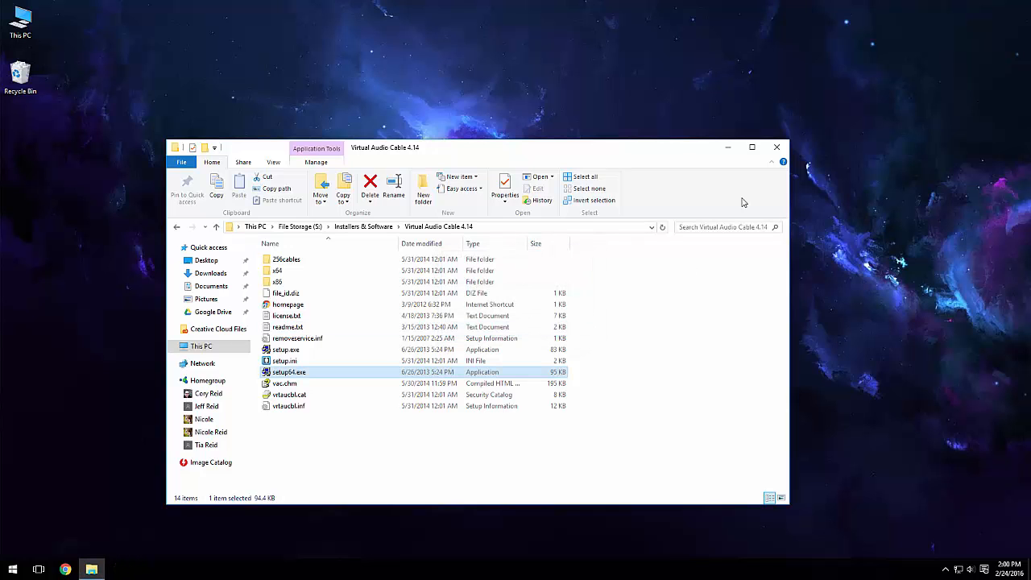
click(779, 148)
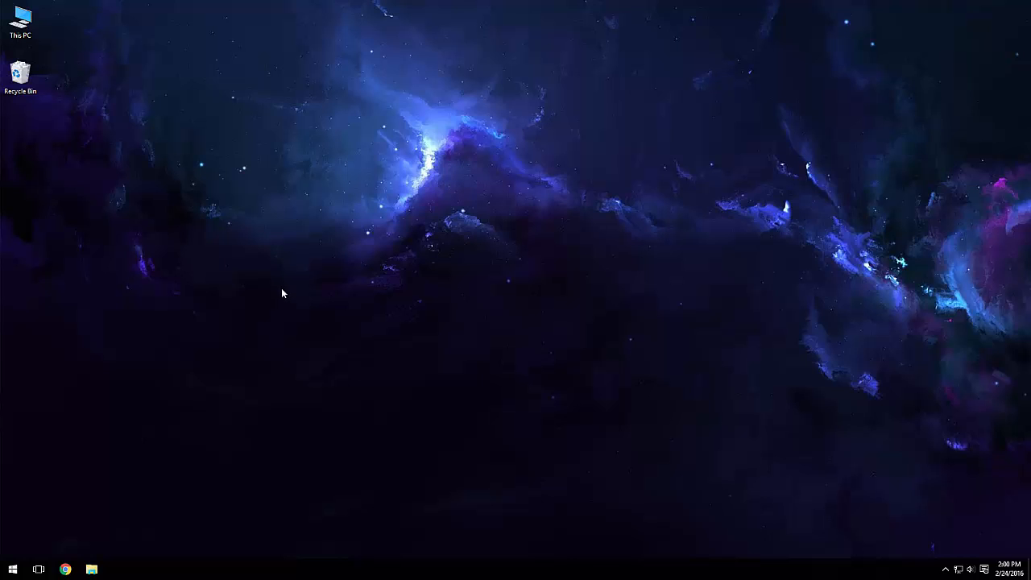
Step: Run the Virtual Audio Cable Control panel as administrator, look over its cable parameters and exit it
click(15, 570)
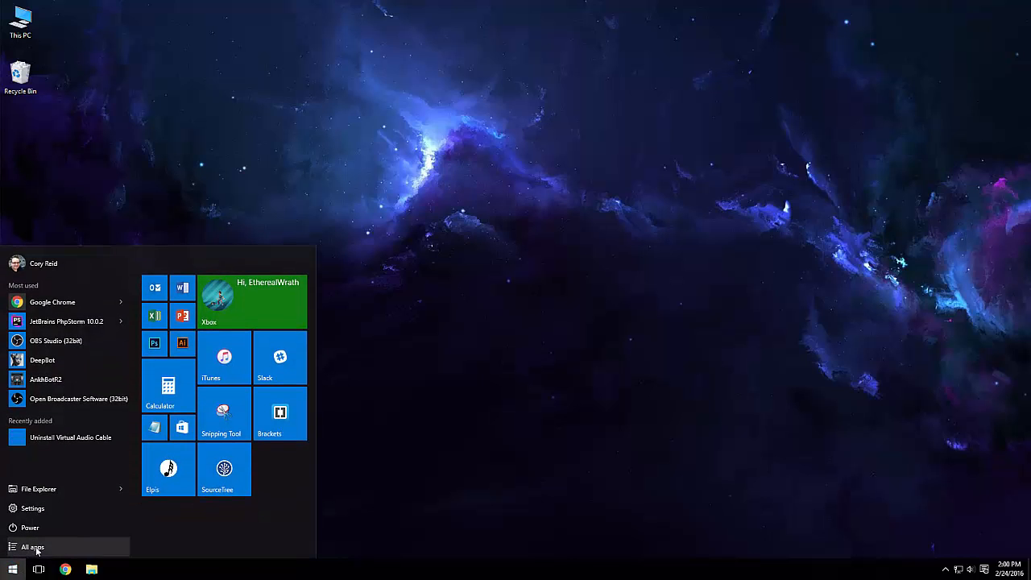
click(35, 549)
scroll(133, 313, down, 2)
drag(134, 313, 126, 503)
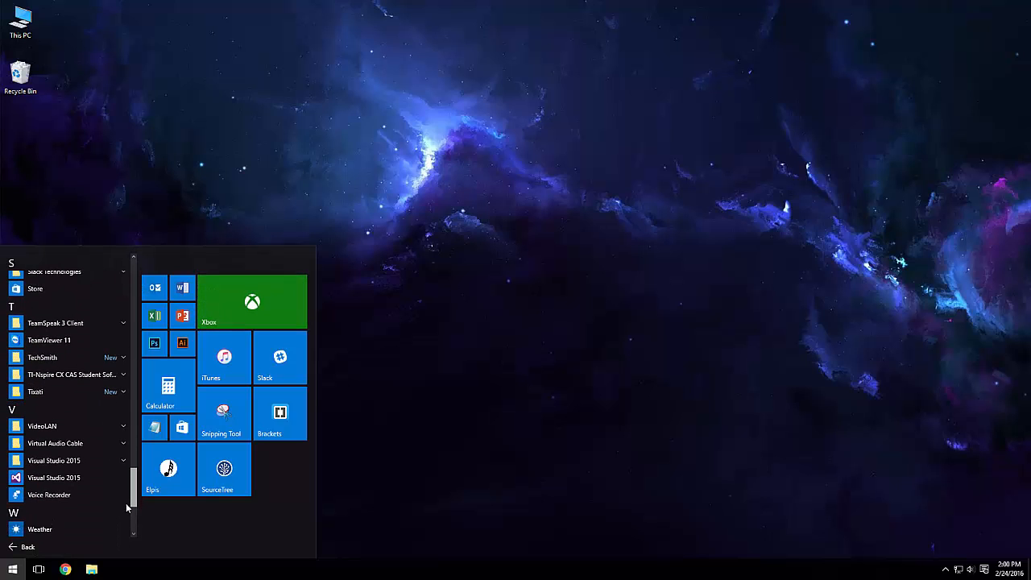
click(71, 443)
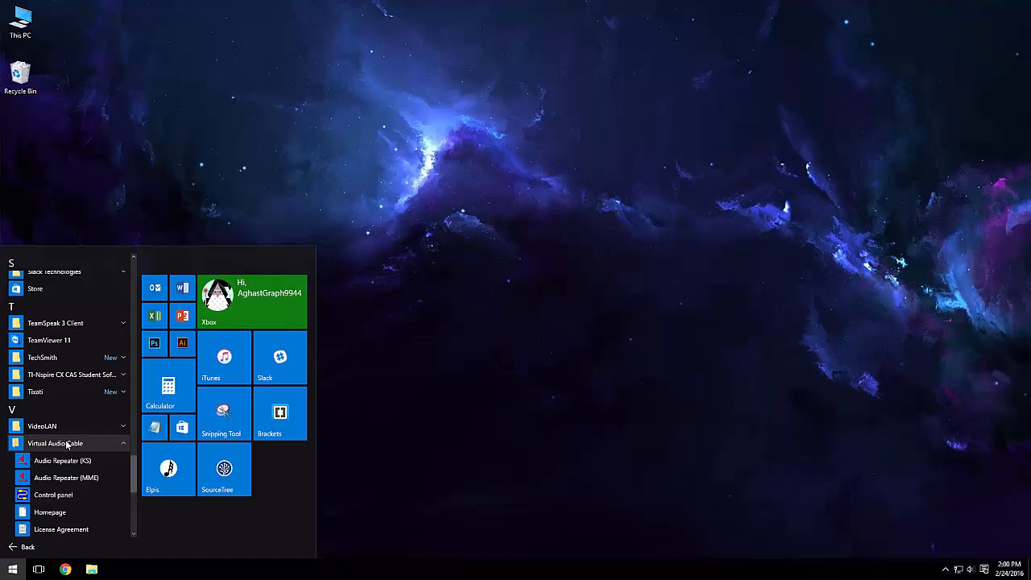
right_click(53, 500)
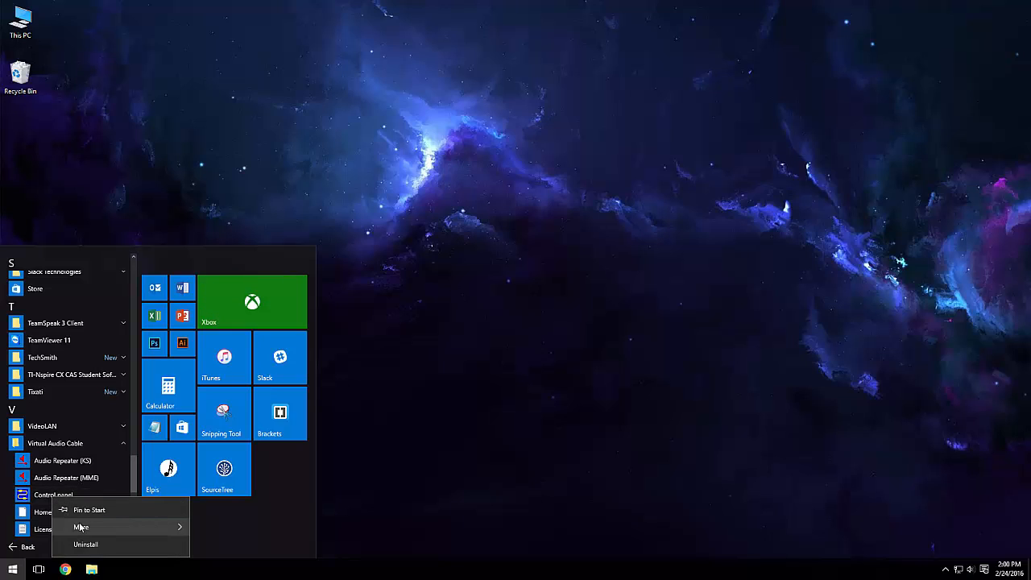
mouse_move(138, 527)
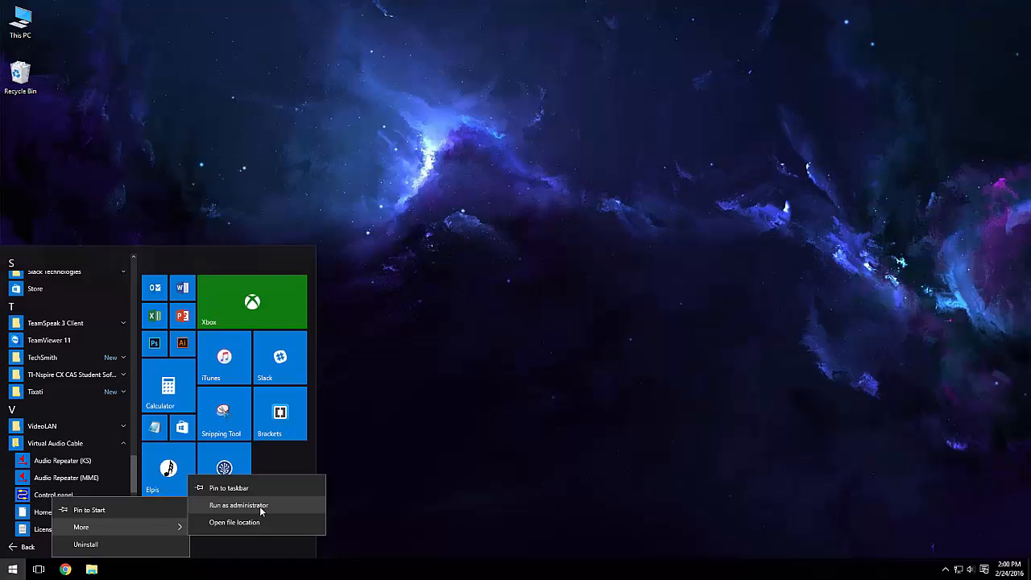
click(239, 505)
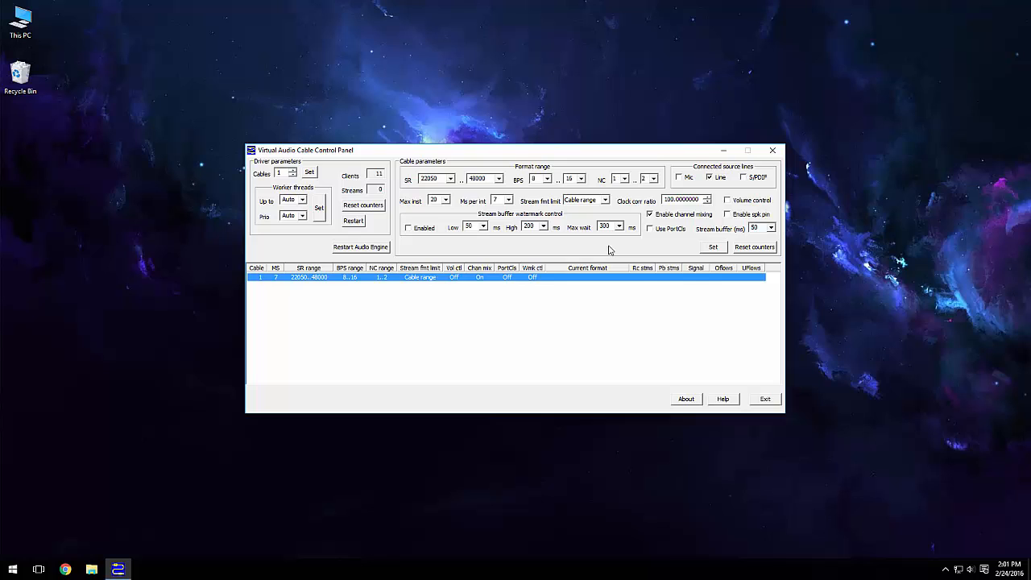
click(766, 400)
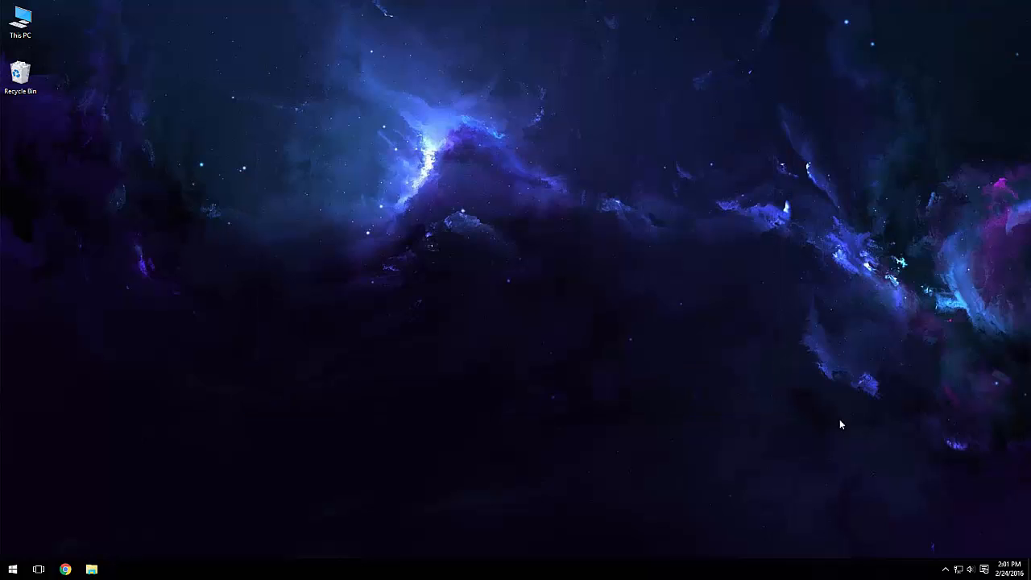
Step: Open the system's playback devices in the Sound settings and move the window higher on the desktop
right_click(971, 574)
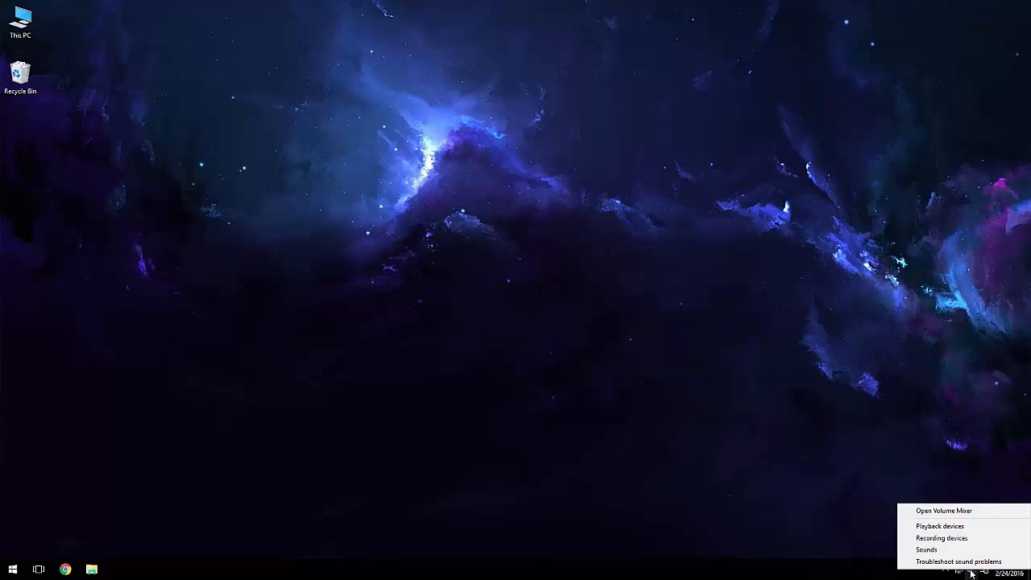
click(964, 530)
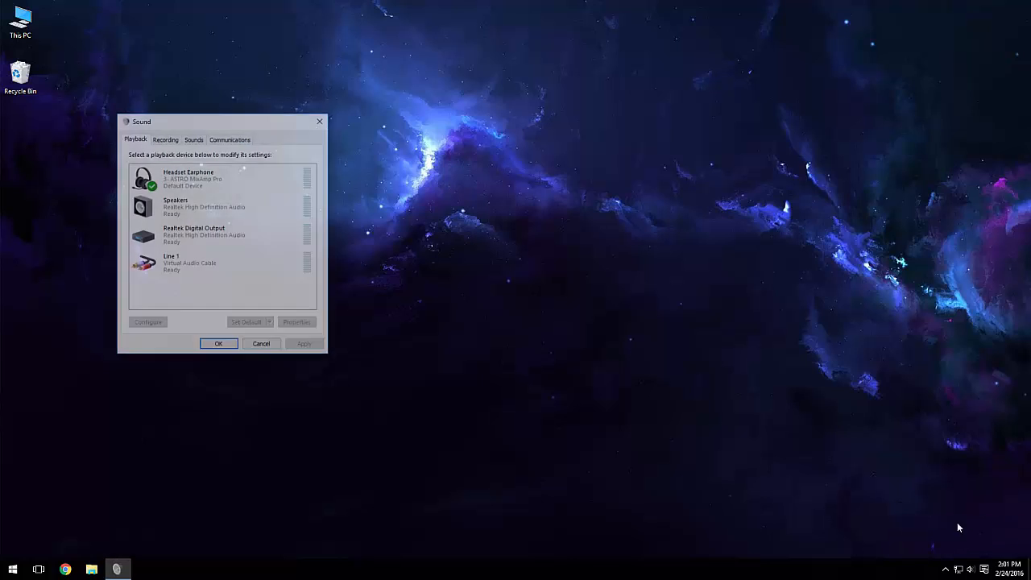
drag(228, 121, 237, 70)
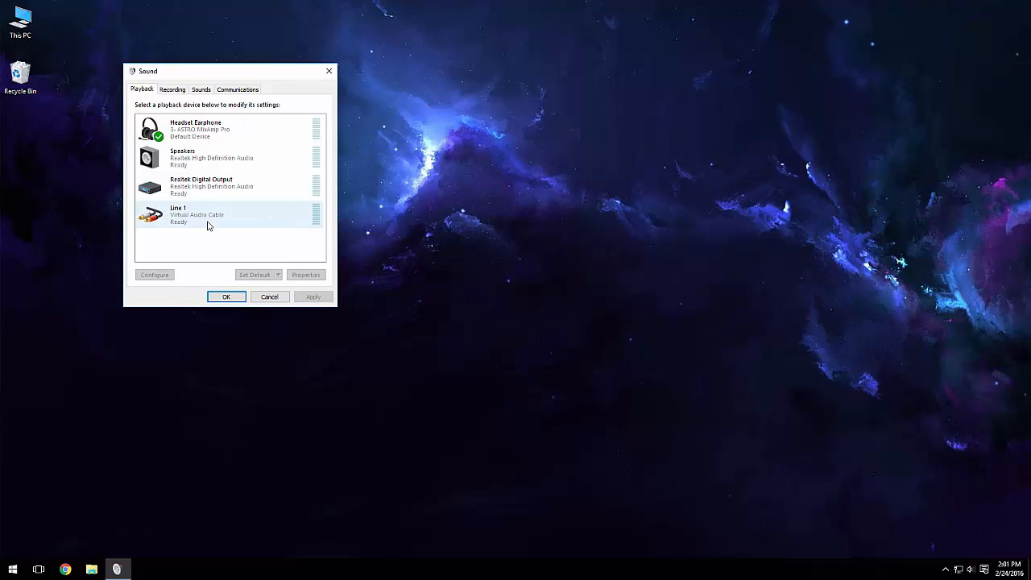
Step: Examine the Virtual Audio Cable's Line 1 entry among both the playback and the recording devices
click(157, 221)
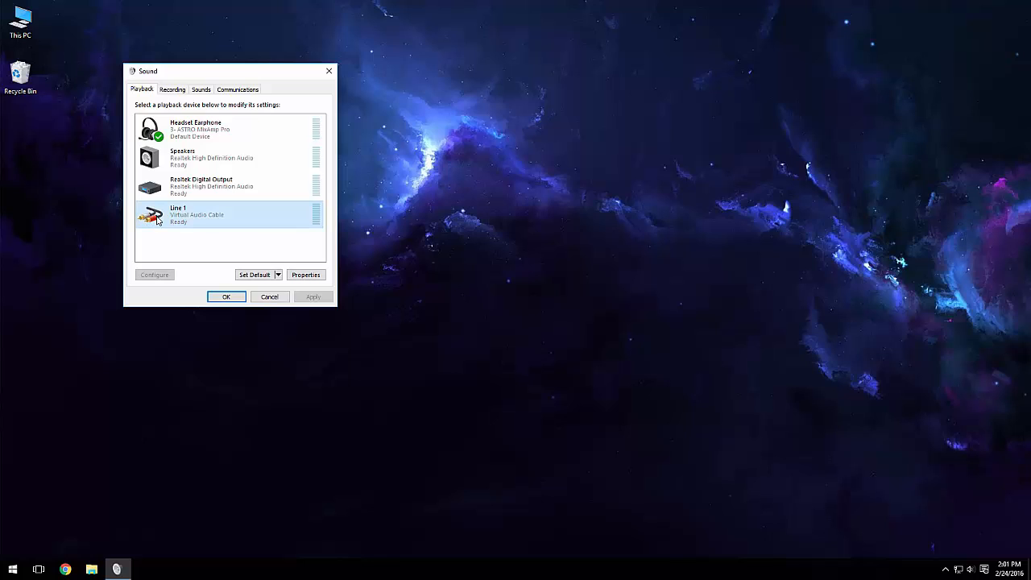
click(167, 93)
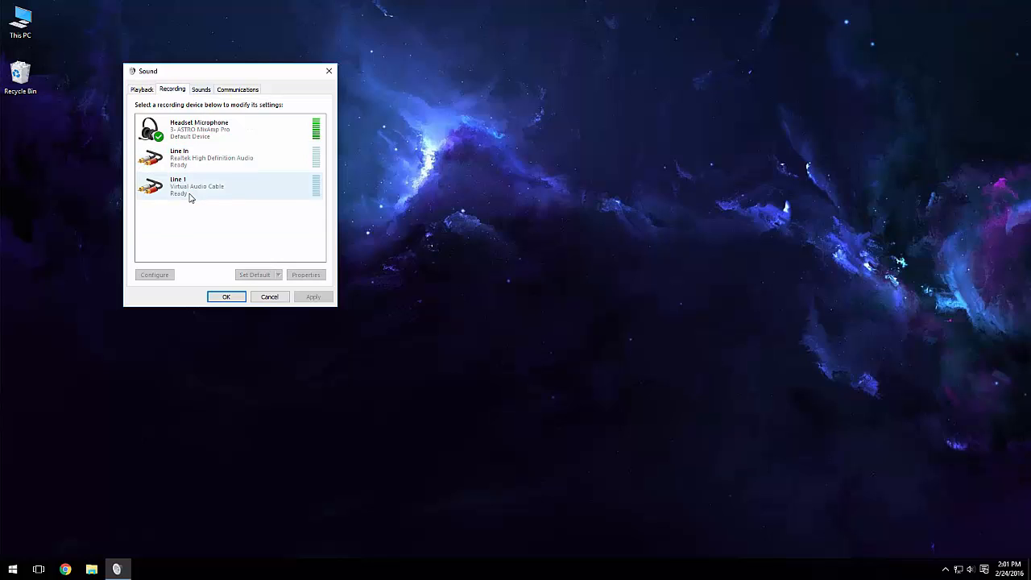
click(141, 91)
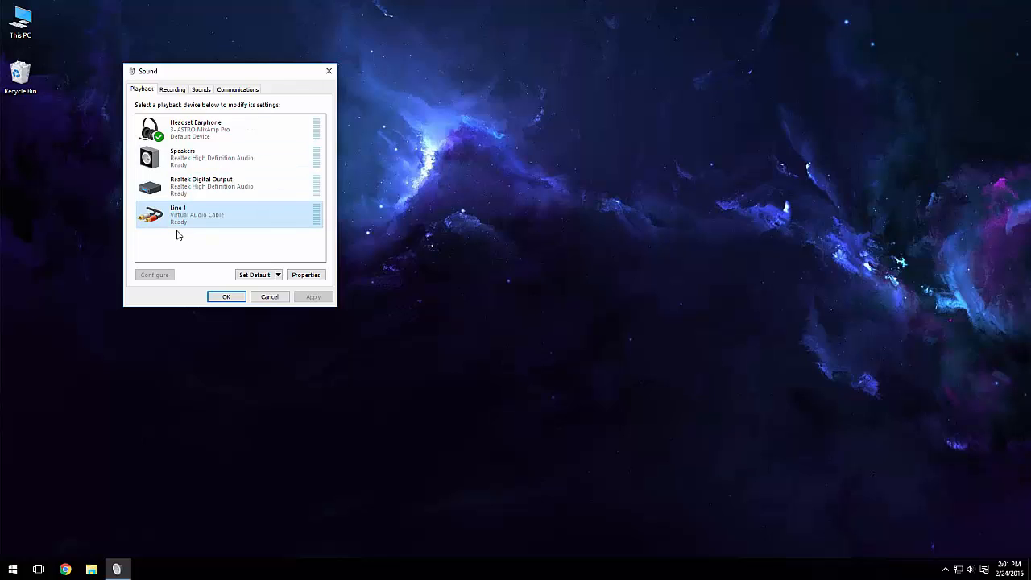
click(171, 91)
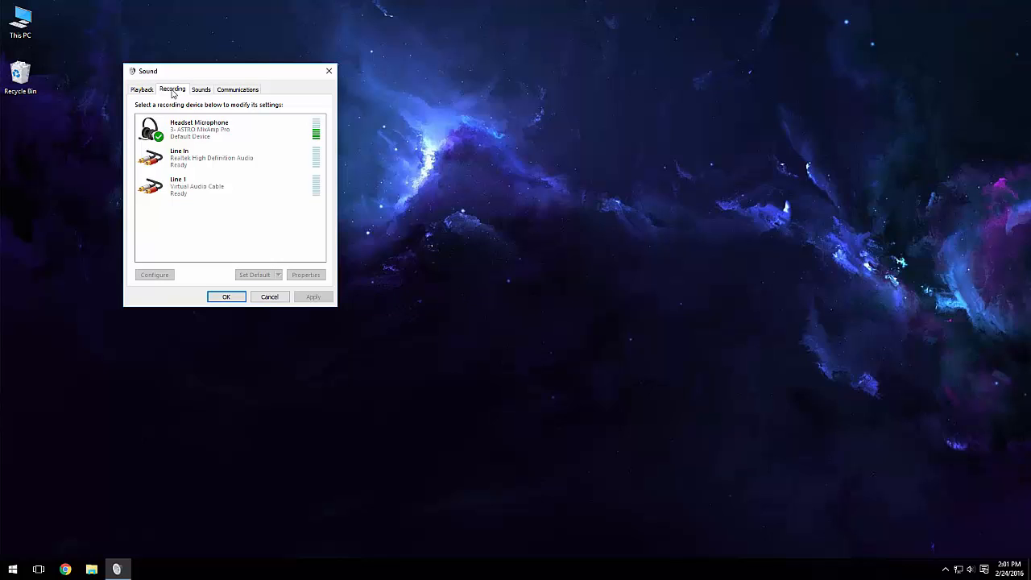
click(133, 94)
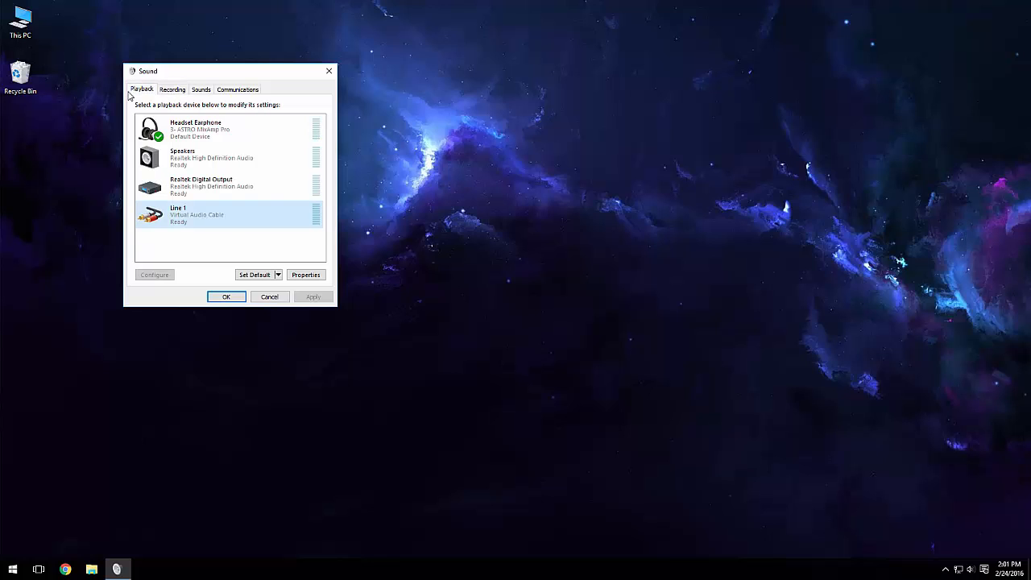
Step: Rename the Virtual Audio Cable playback device Line 1 as "Xbox Party Chat In"
right_click(197, 223)
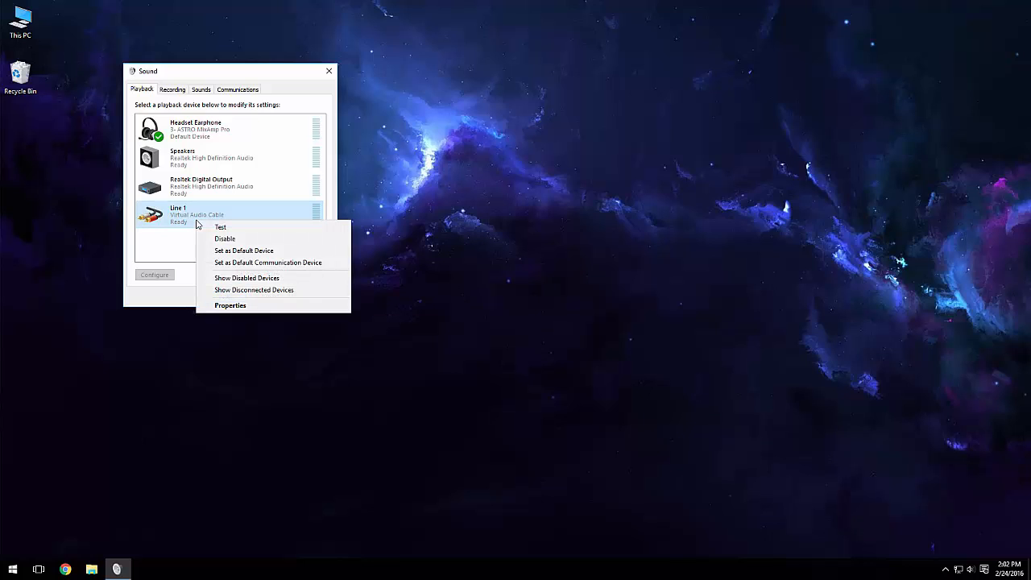
click(234, 306)
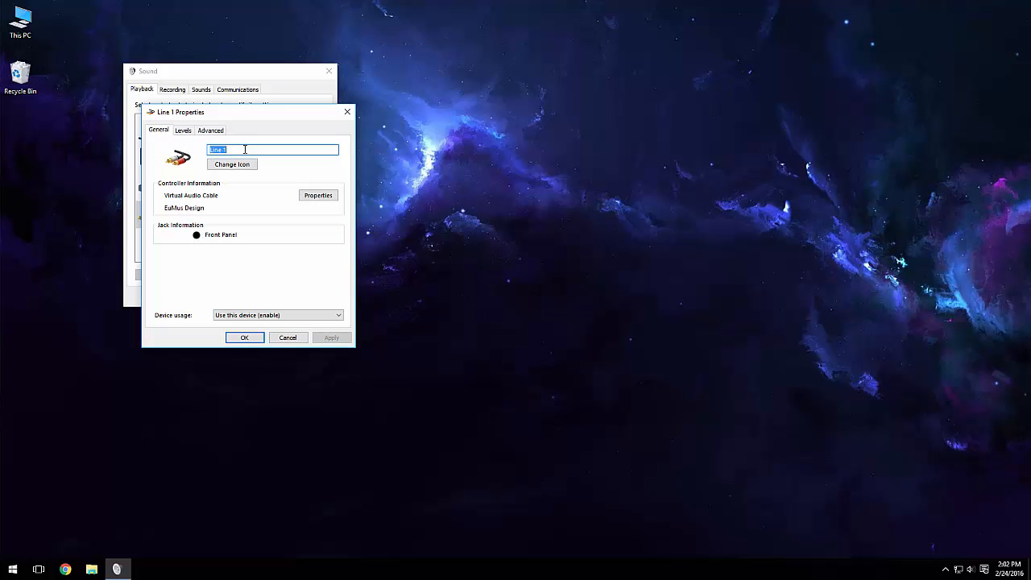
text(Xbox and)
key(BackSpace)
key(BackSpace)
key(BackSpace)
key(BackSpace)
text(Party Chat In)
key(Return)
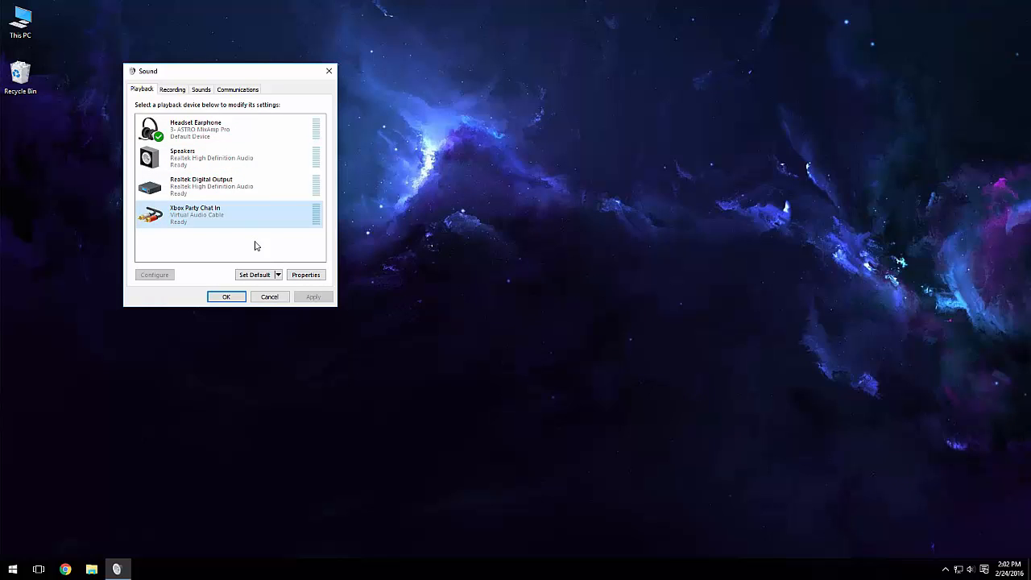
Step: Rename the Virtual Audio Cable recording device Line 1 as "Xbox Party Chat Out"
click(171, 90)
click(194, 197)
right_click(195, 197)
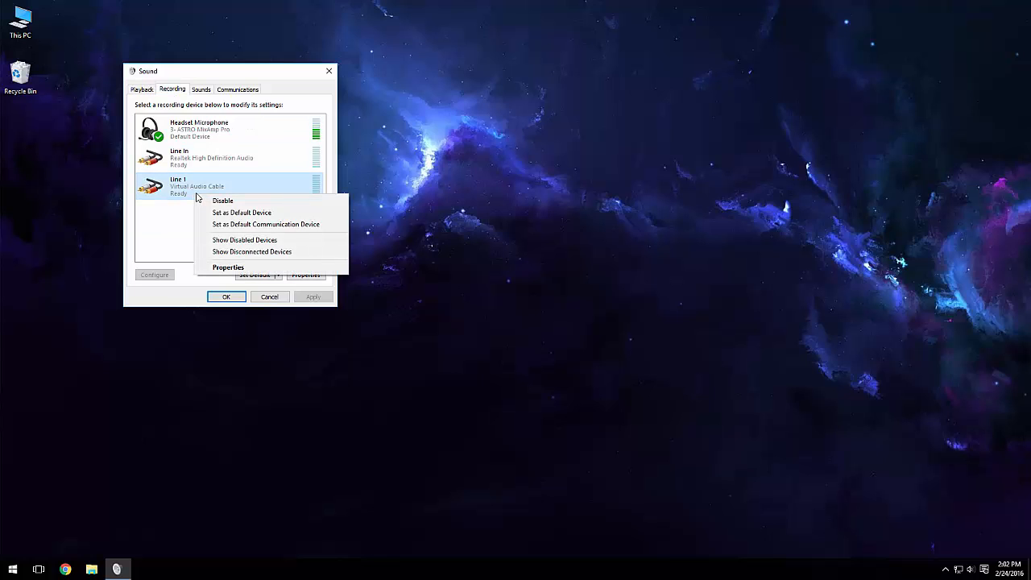
click(232, 269)
text(Xbox Party Chat Out)
key(Return)
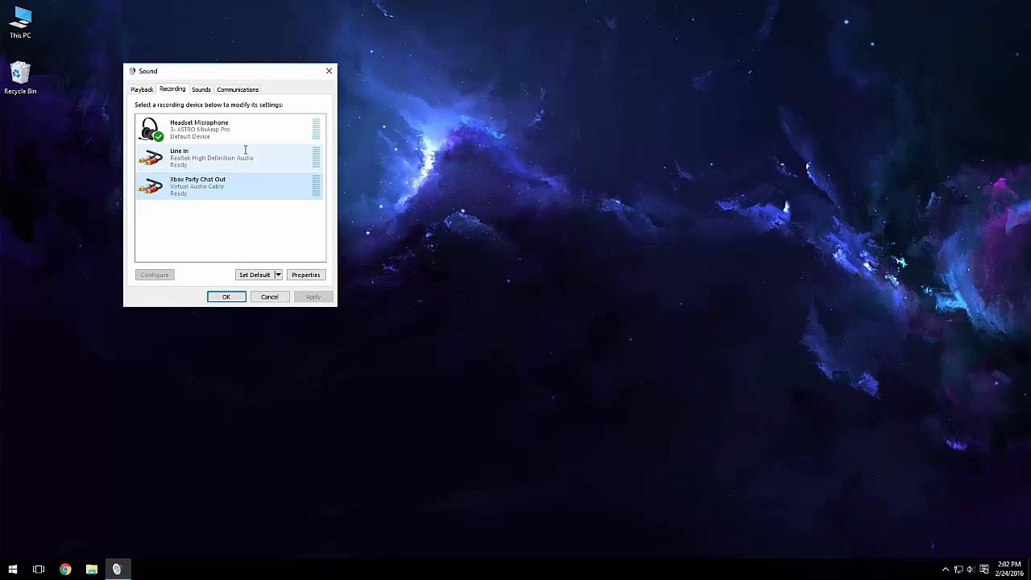
Step: Make the Xbox Party Chat In playback device the Default Communication Device
click(143, 91)
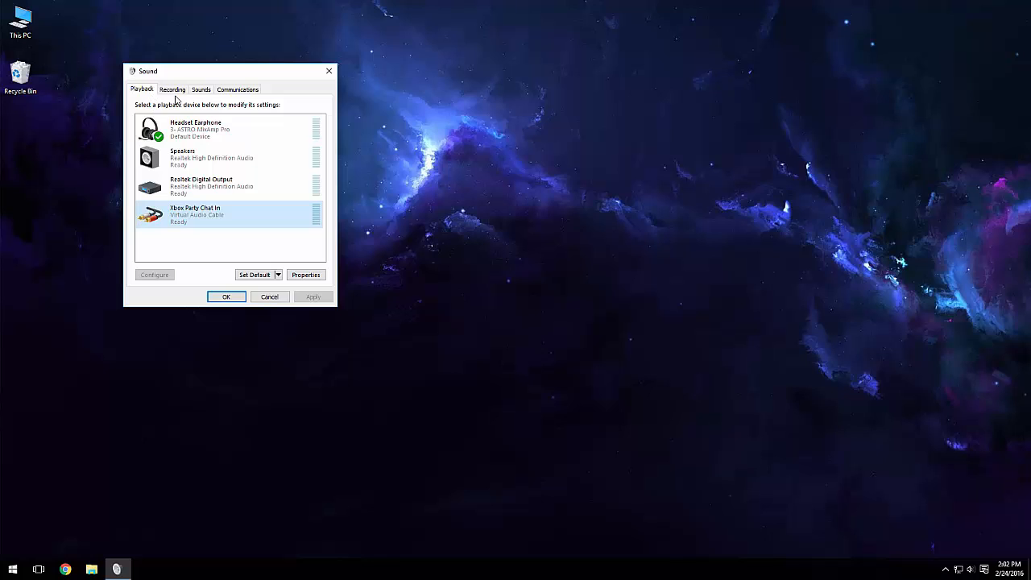
click(196, 132)
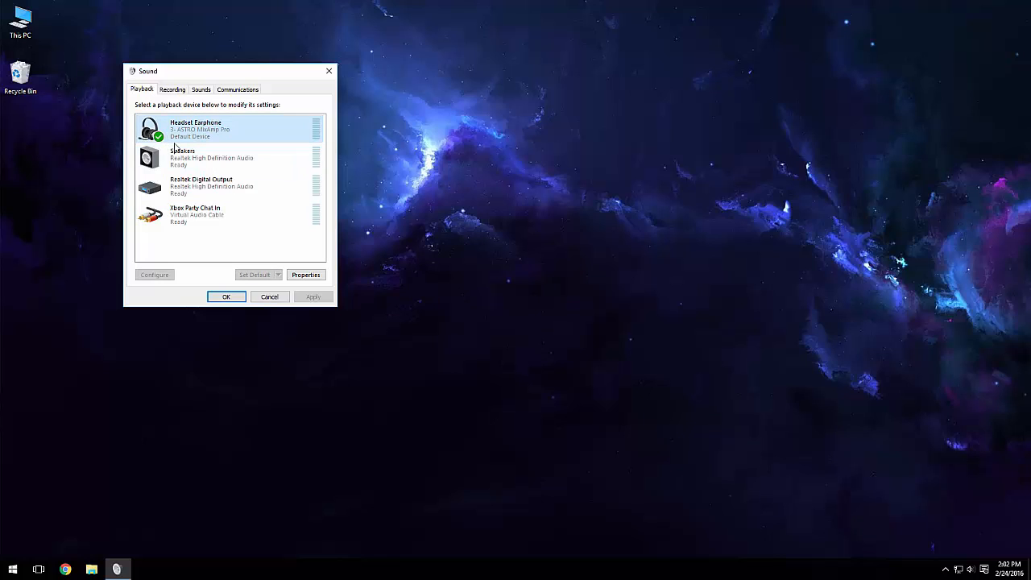
click(218, 216)
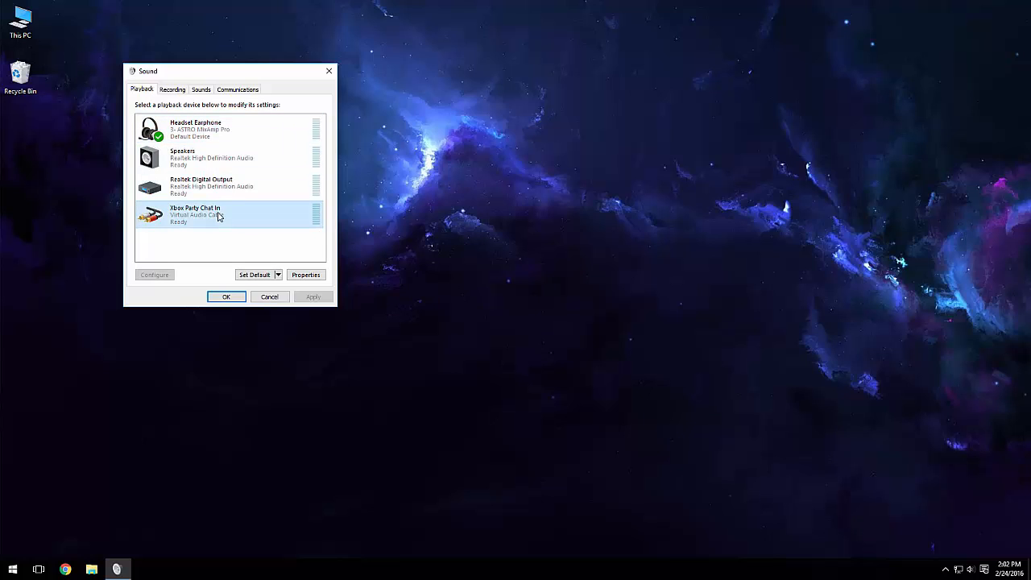
click(280, 276)
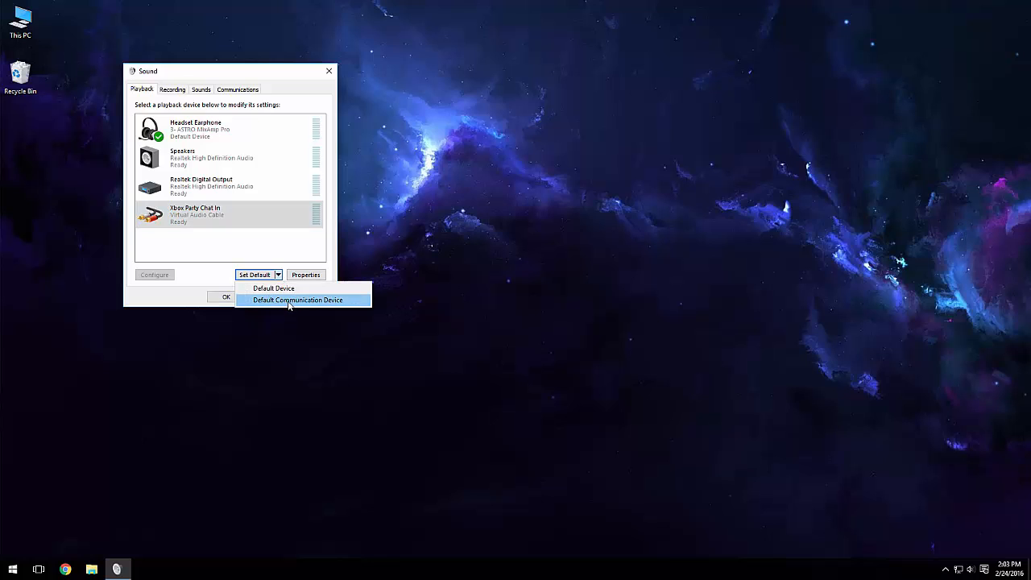
click(288, 300)
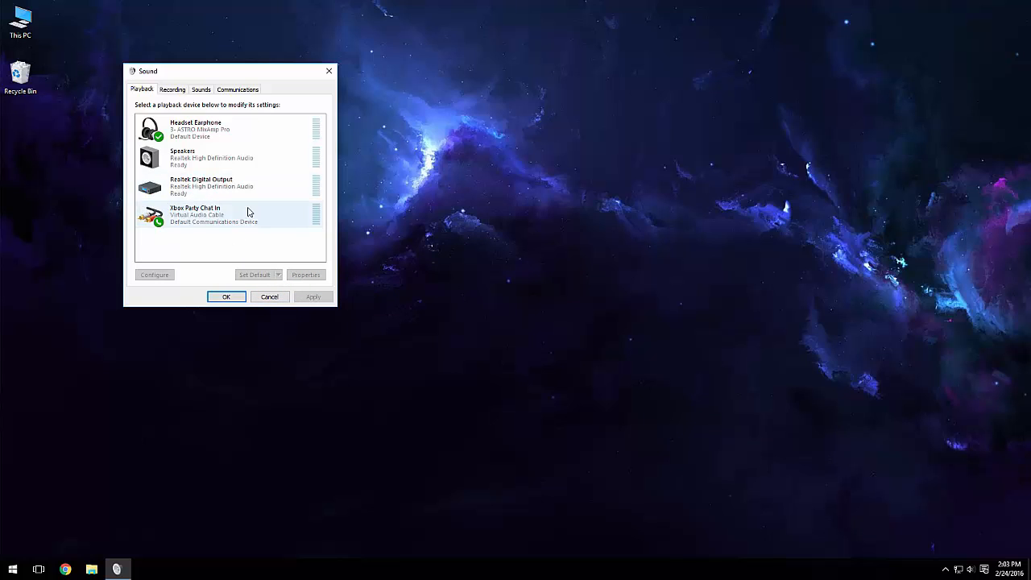
click(194, 223)
click(201, 141)
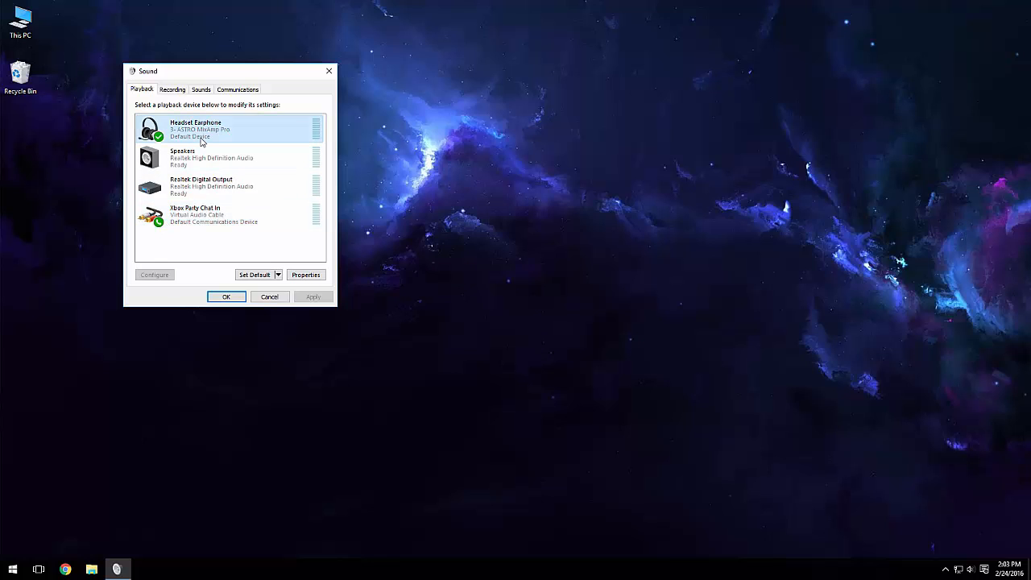
Step: Make the Xbox Party Chat Out recording device the Default Communication Device
click(250, 223)
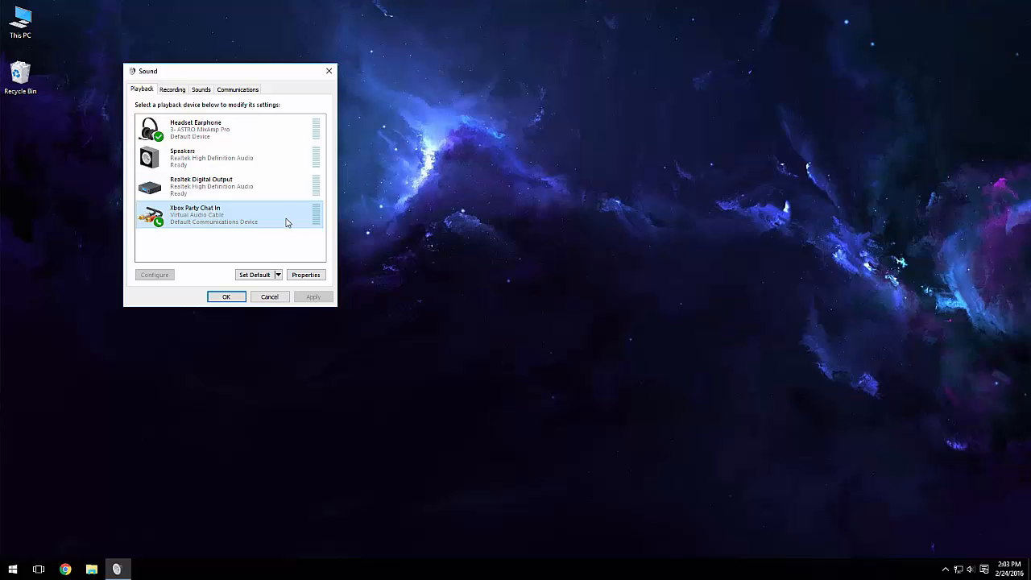
click(174, 91)
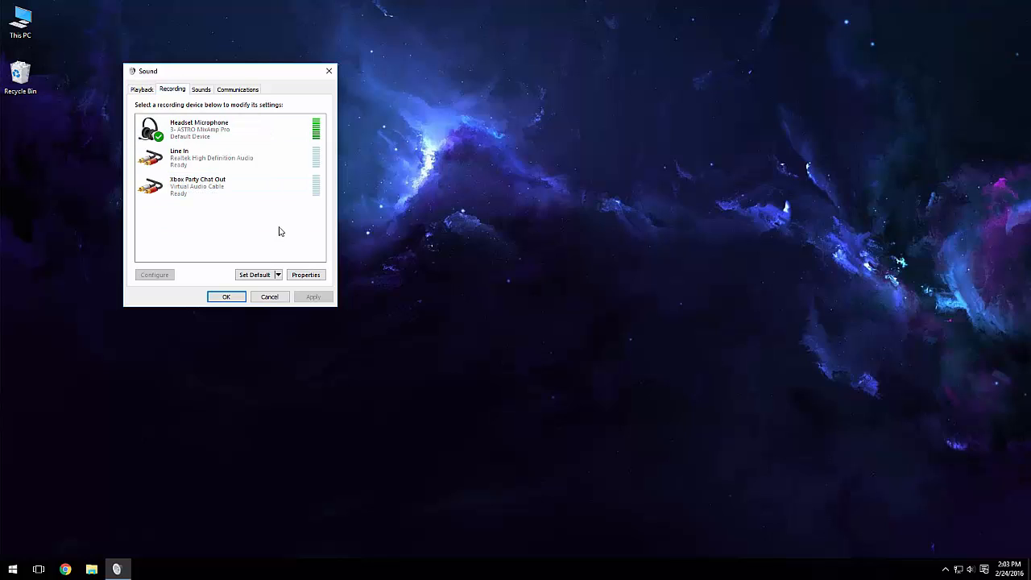
click(214, 132)
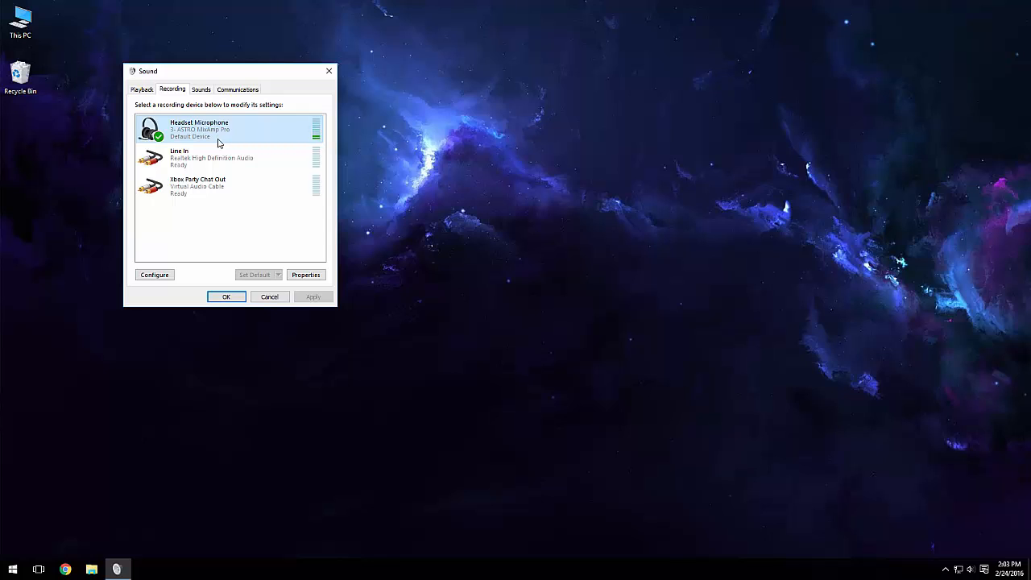
click(211, 190)
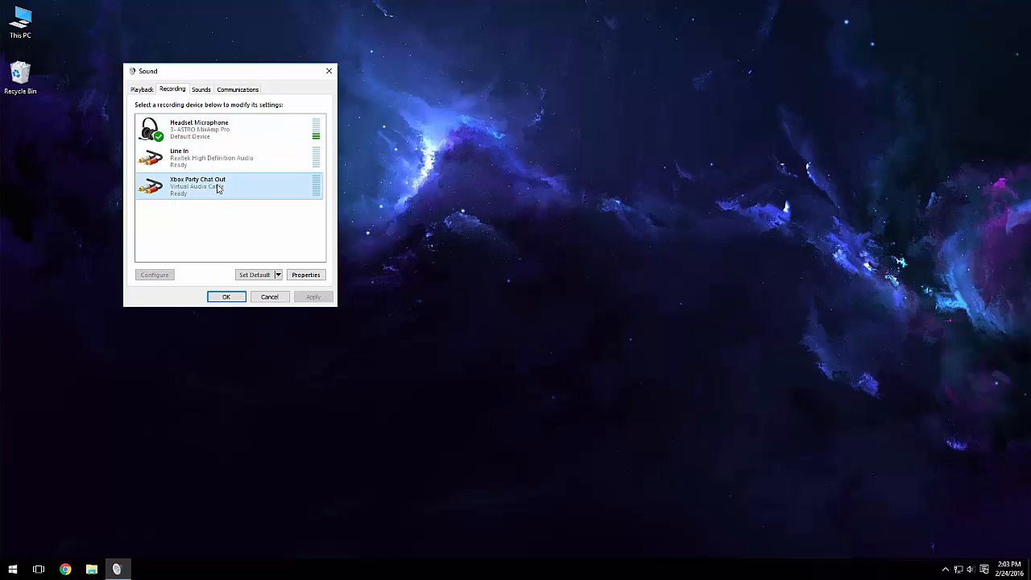
click(278, 274)
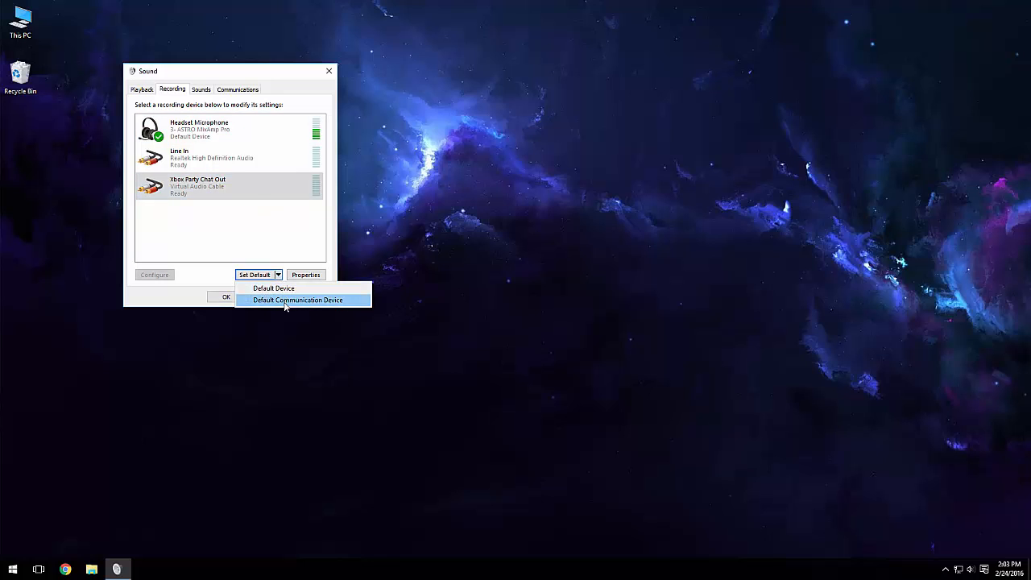
click(287, 300)
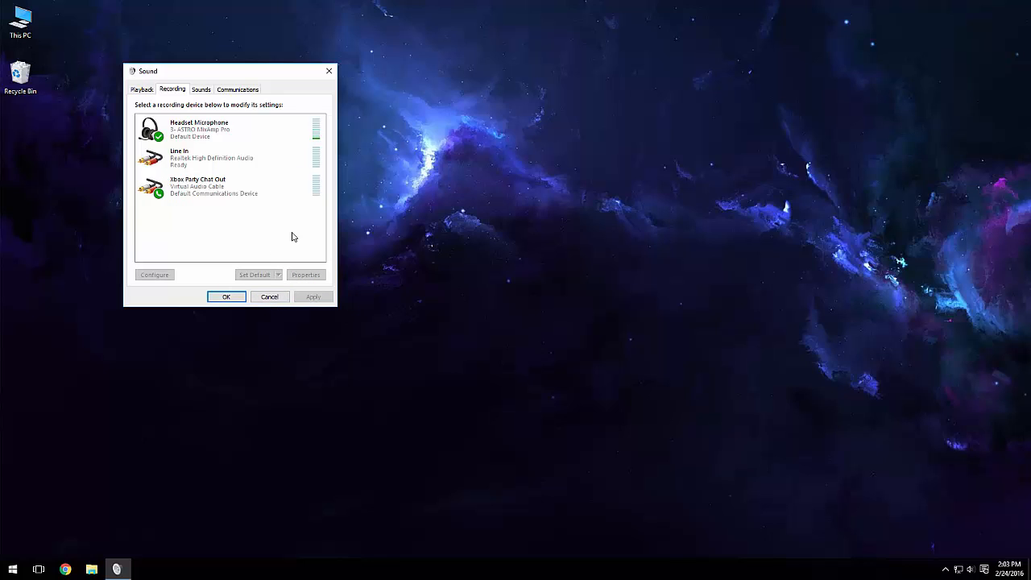
Step: Make the ASTRO MixAmp Pro Headset Microphone the default recording device, including for communications, and accept the sound settings
click(229, 187)
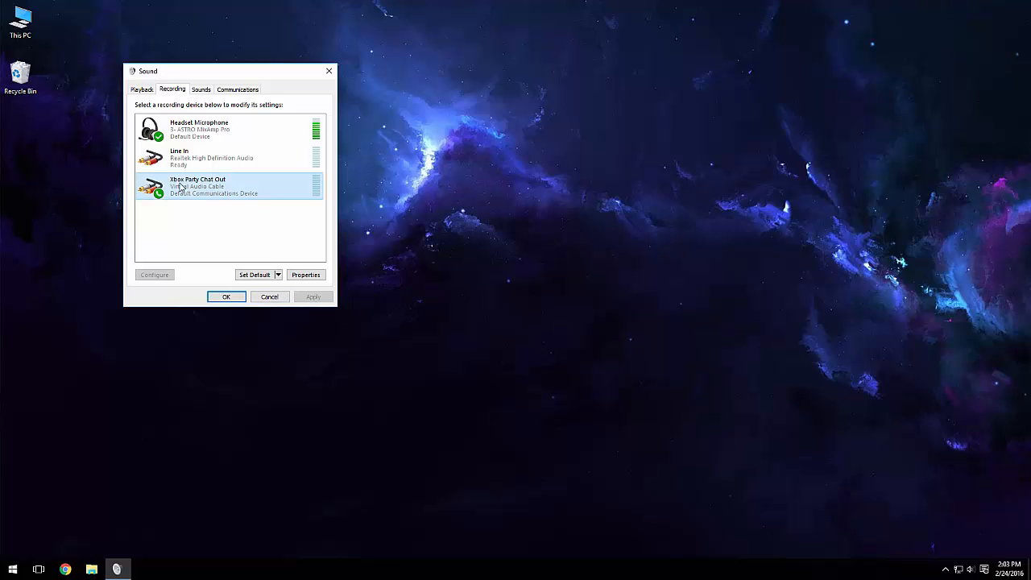
click(142, 90)
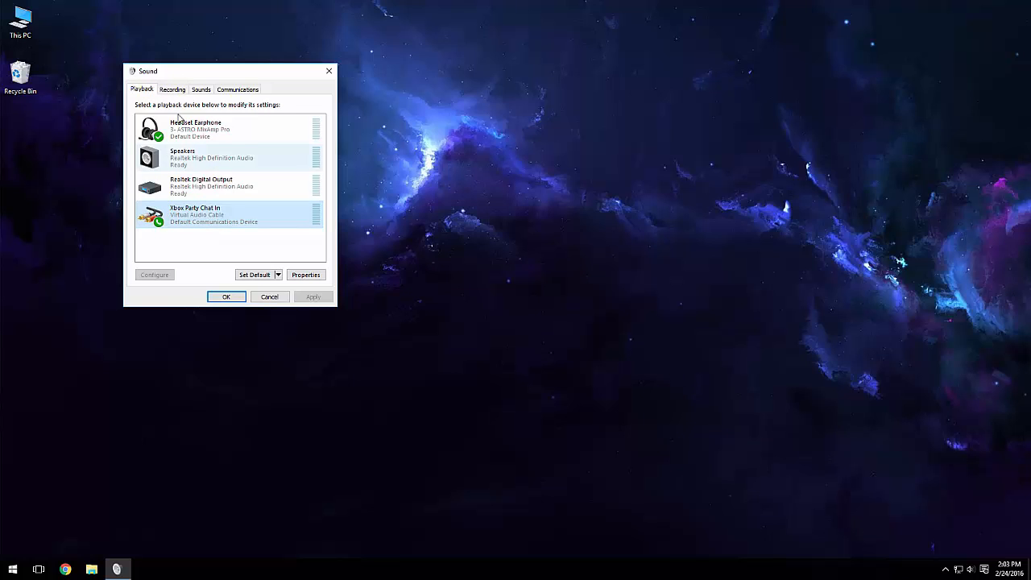
click(172, 89)
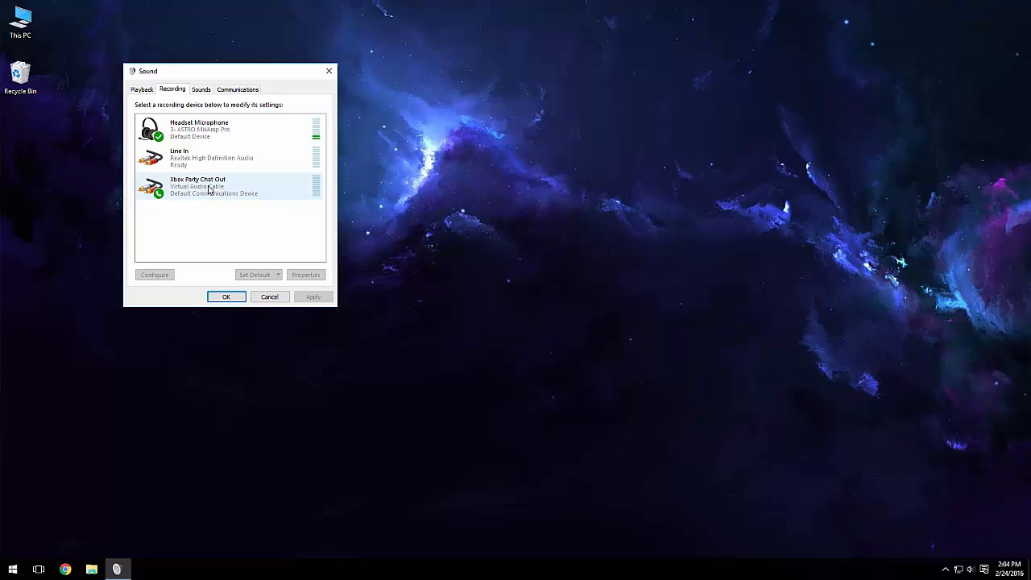
click(205, 131)
click(255, 275)
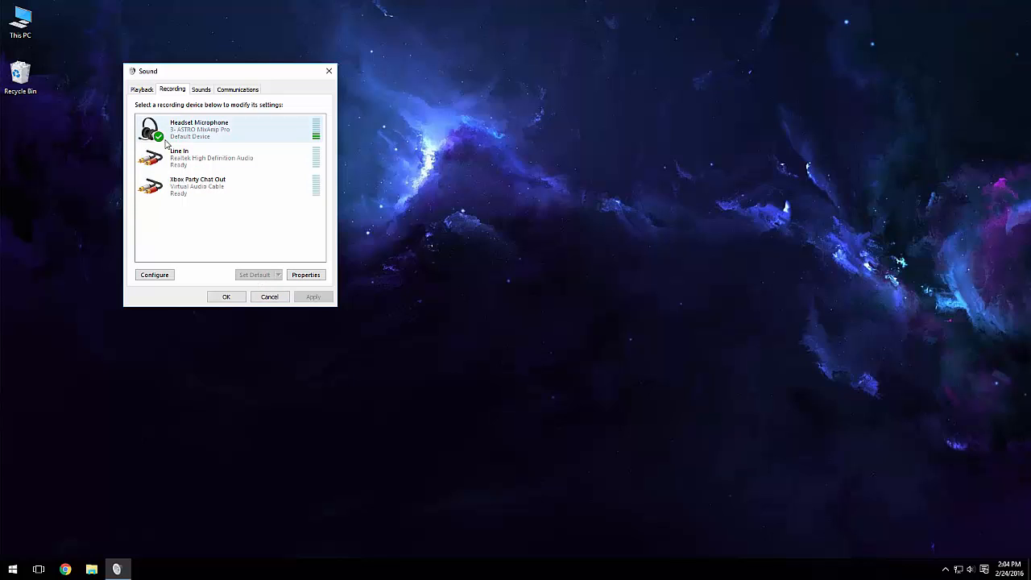
click(224, 197)
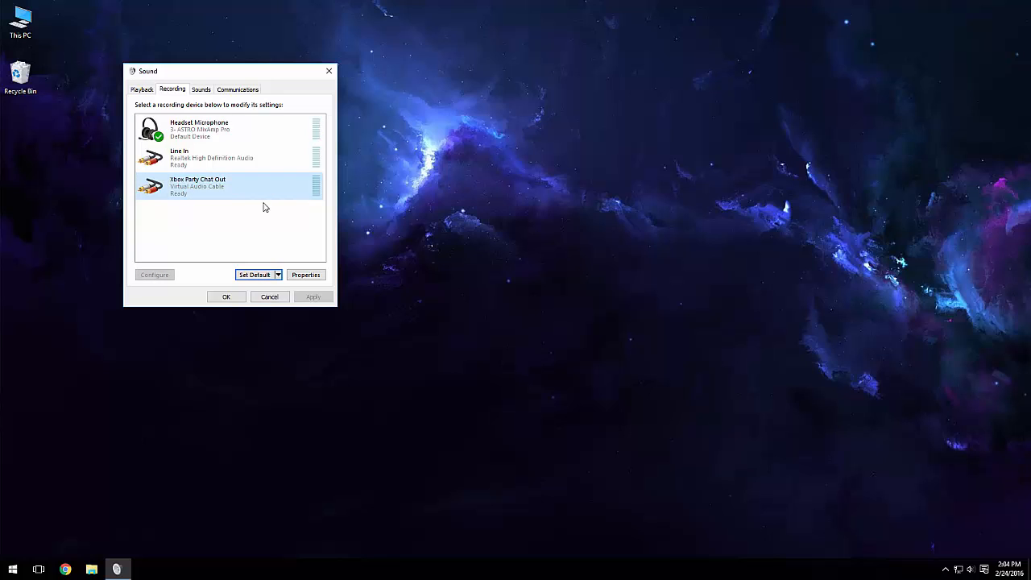
click(232, 296)
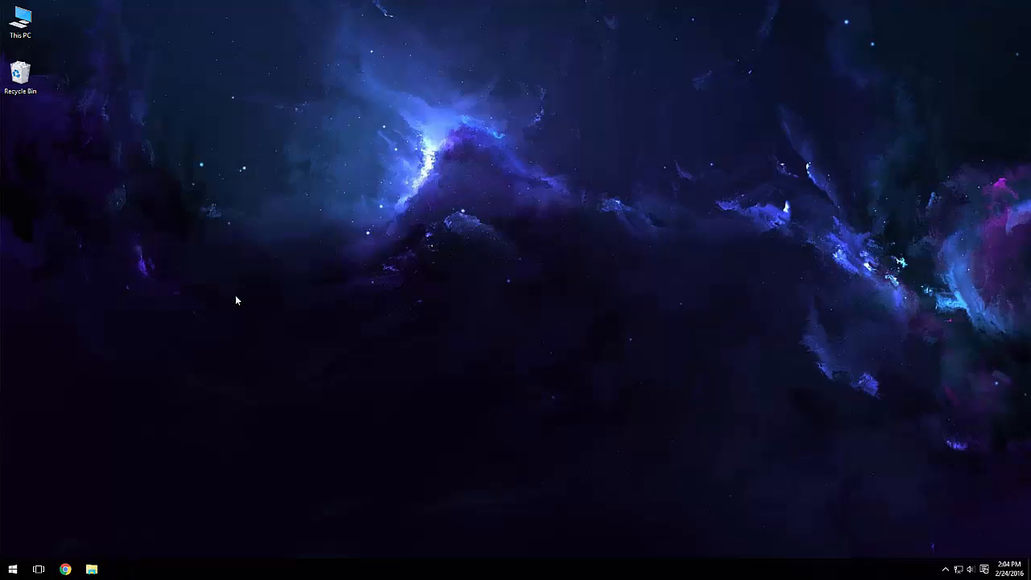
Step: Launch OBS Studio and move its window away from the corner of the screen
click(14, 570)
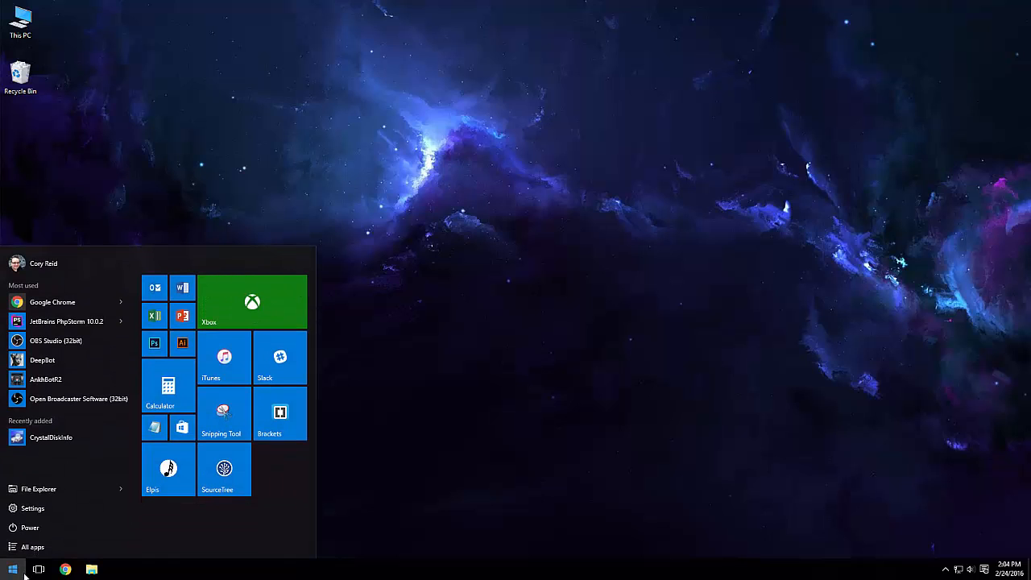
click(32, 341)
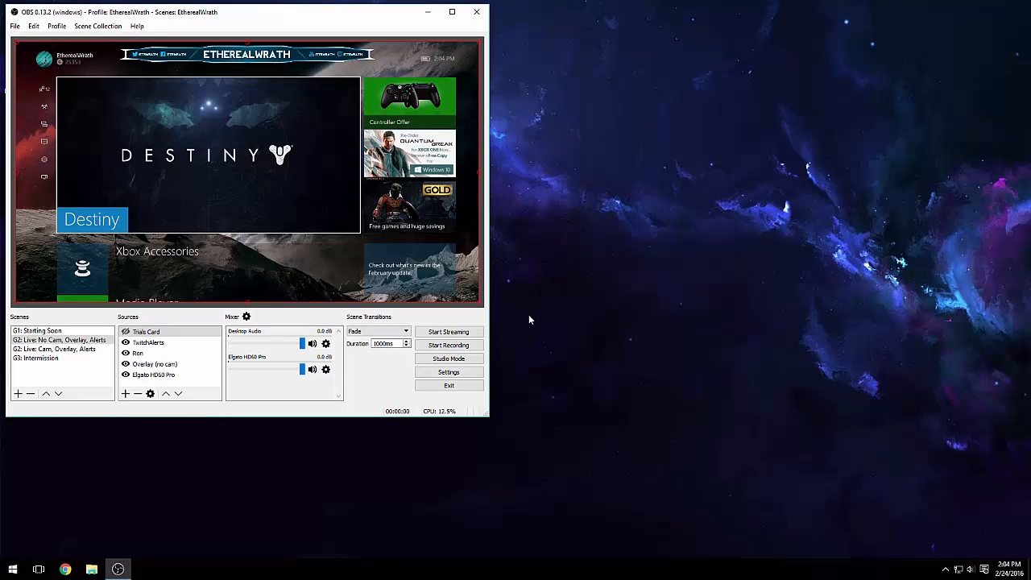
drag(281, 16, 331, 34)
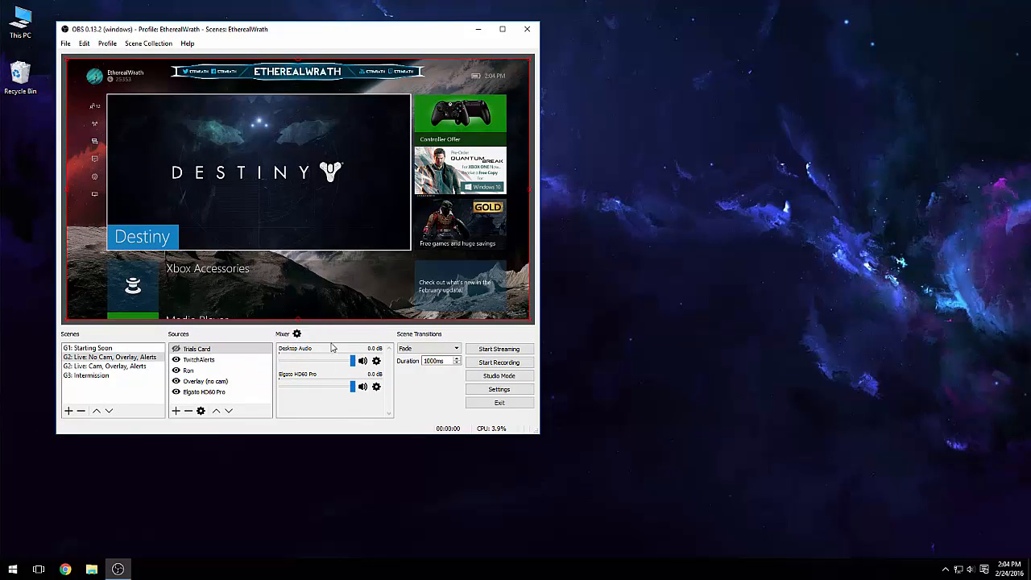
Step: Set the first Mic/Auxiliary Audio Device in the OBS audio settings to Xbox Party Chat Out (Virtual Audio Cable) and check the mixer
click(500, 390)
click(104, 162)
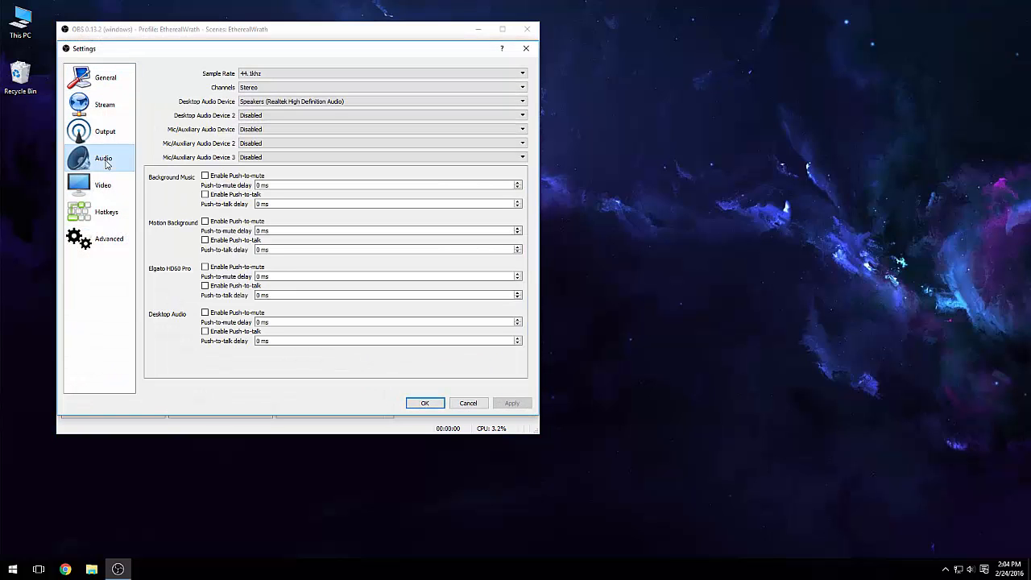
click(256, 132)
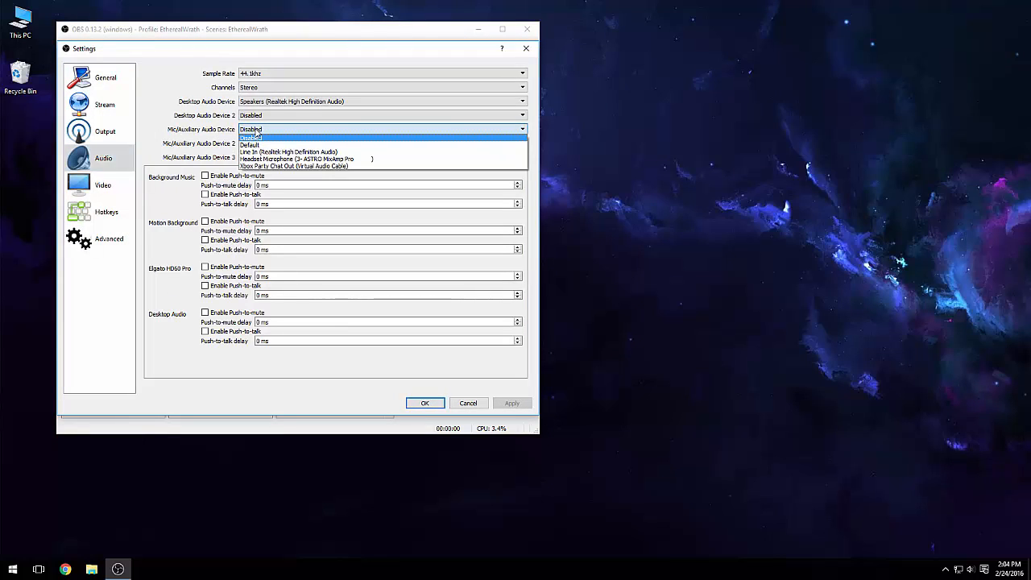
click(253, 167)
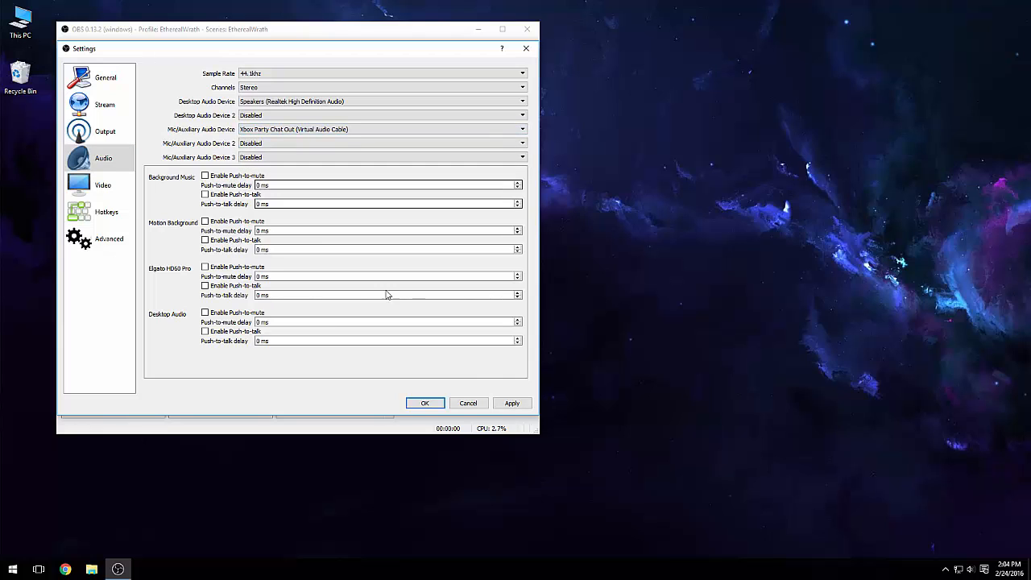
click(510, 404)
click(429, 403)
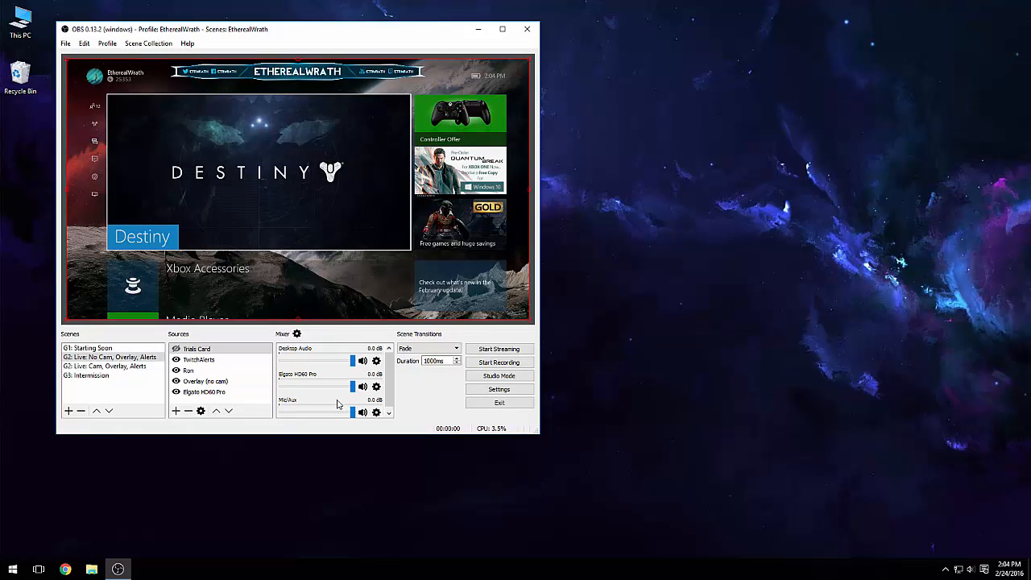
scroll(387, 390, down, 1)
scroll(387, 390, down, 1)
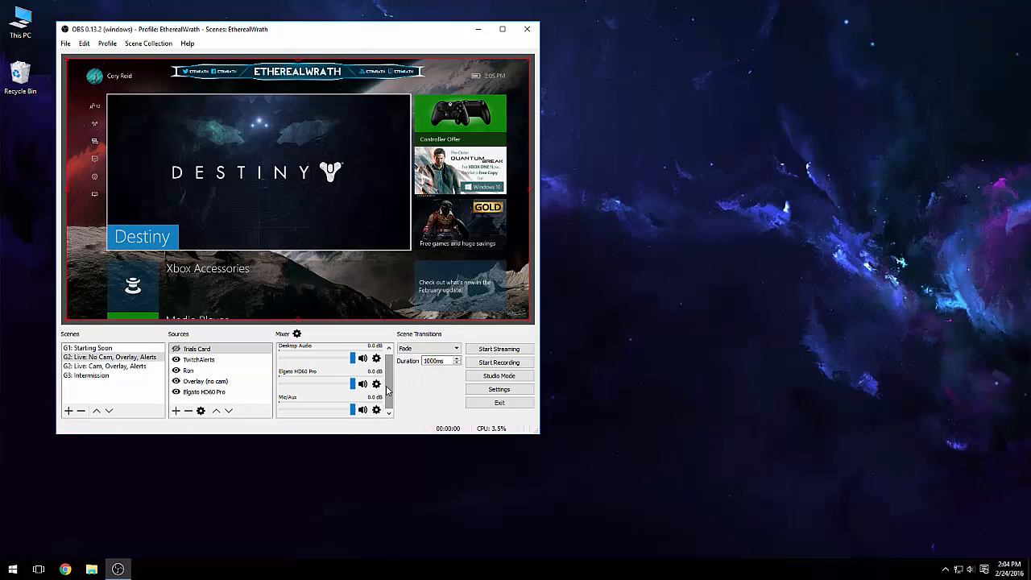
Step: Open the Xbox app, check the signed-in account in its settings and return to the home page
click(13, 569)
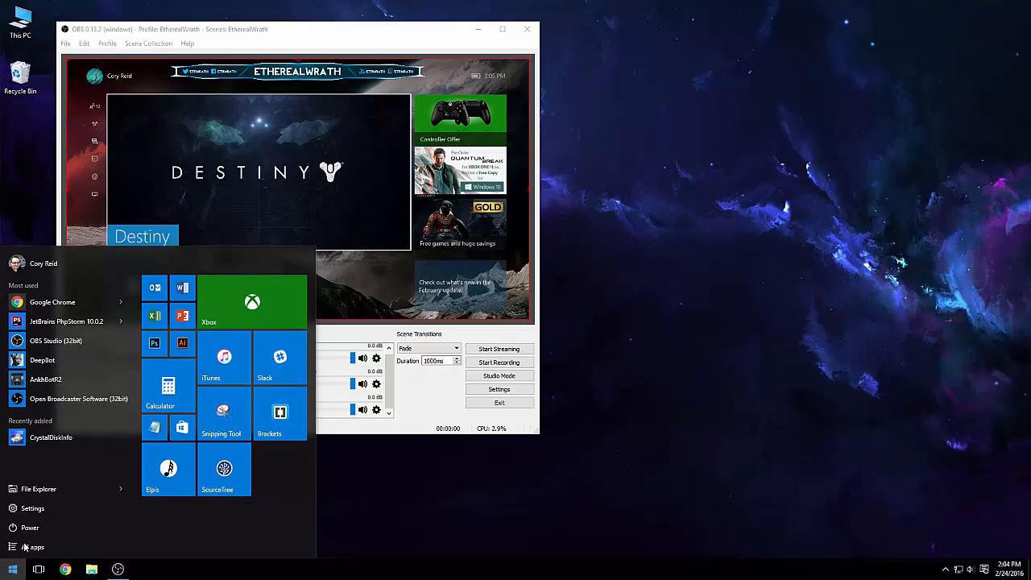
click(280, 319)
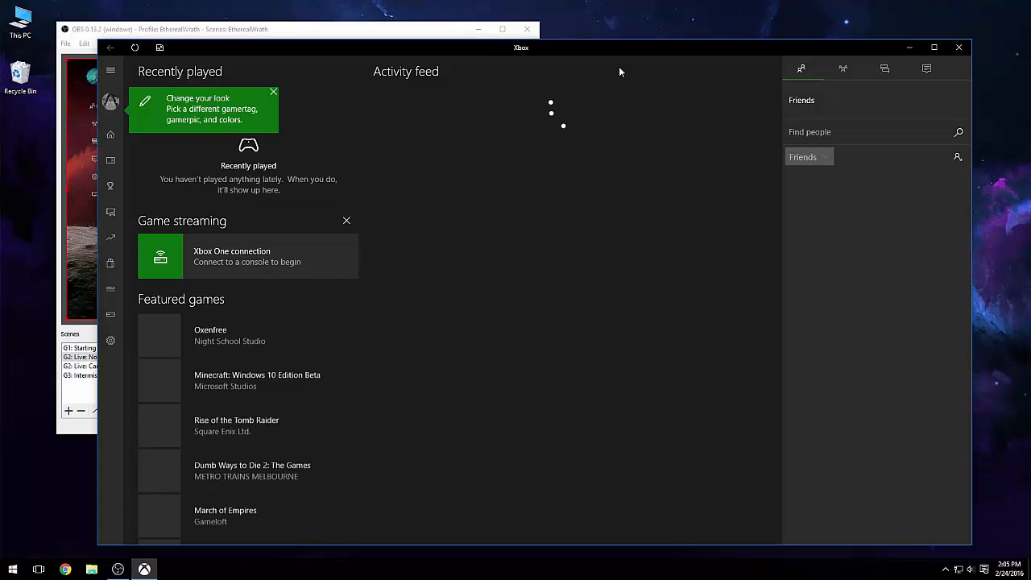
click(273, 94)
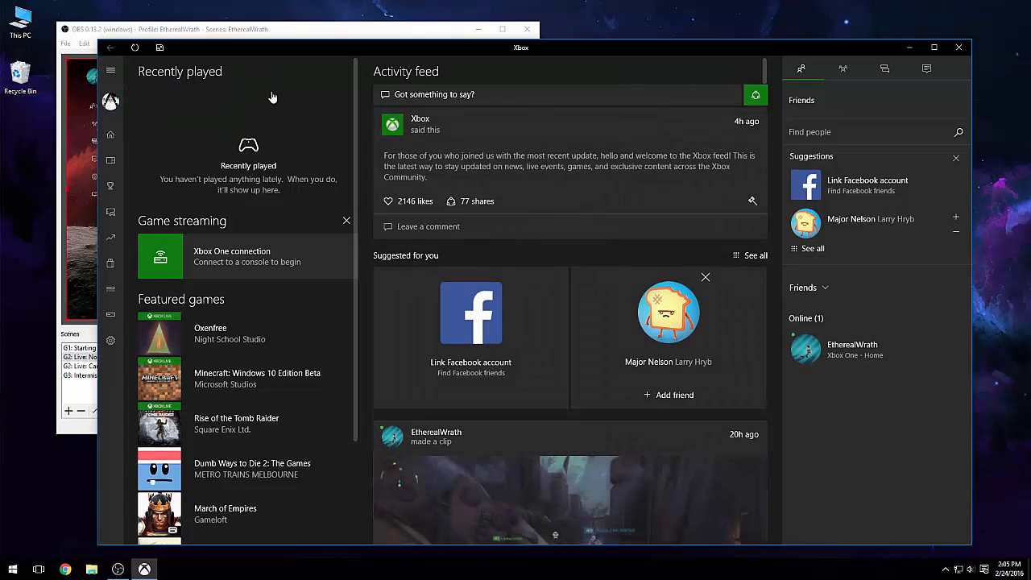
click(110, 342)
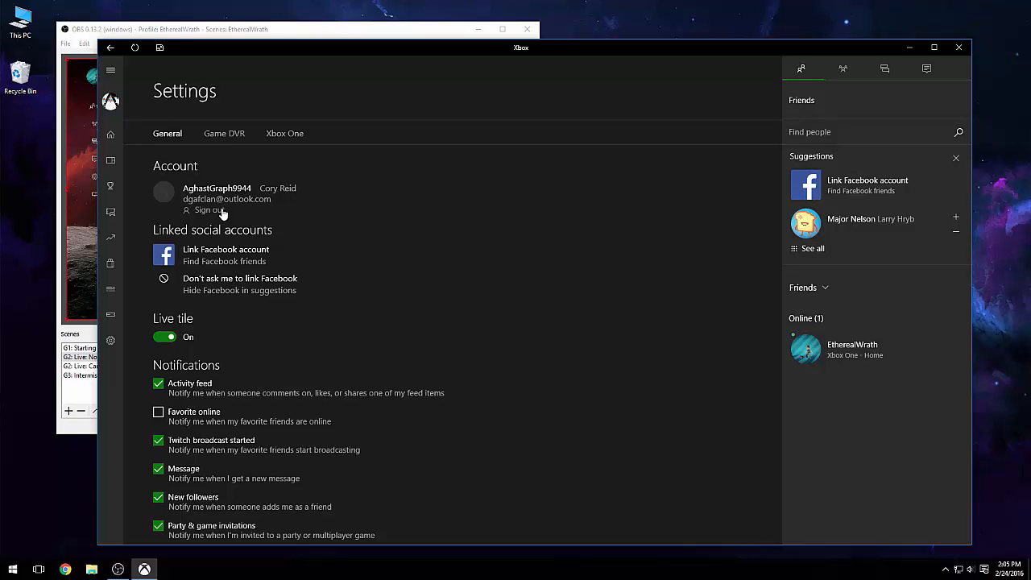
click(110, 134)
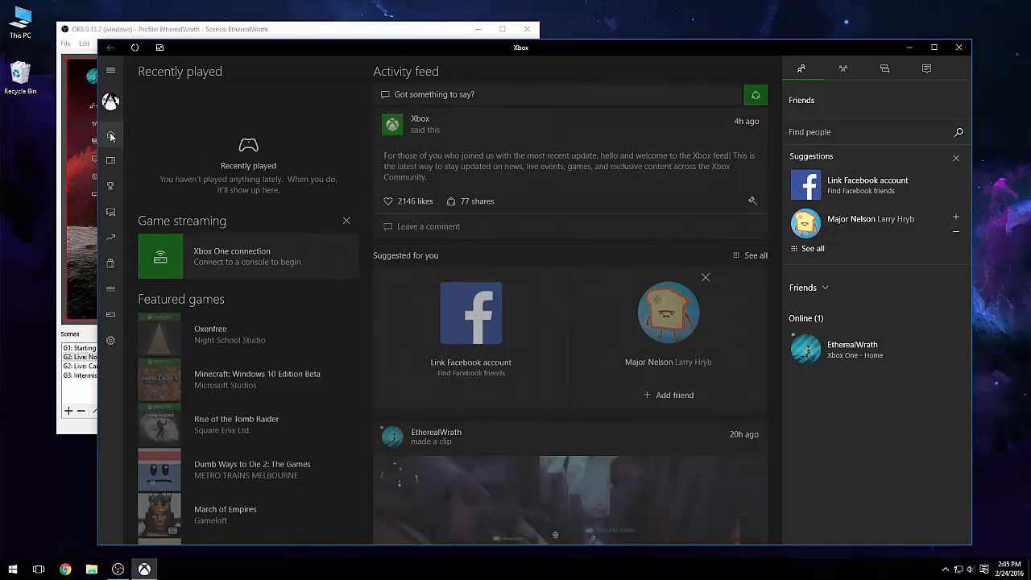
Step: Shrink the Xbox window and arrange it and the OBS window so the preview stays in view
drag(396, 48, 439, 54)
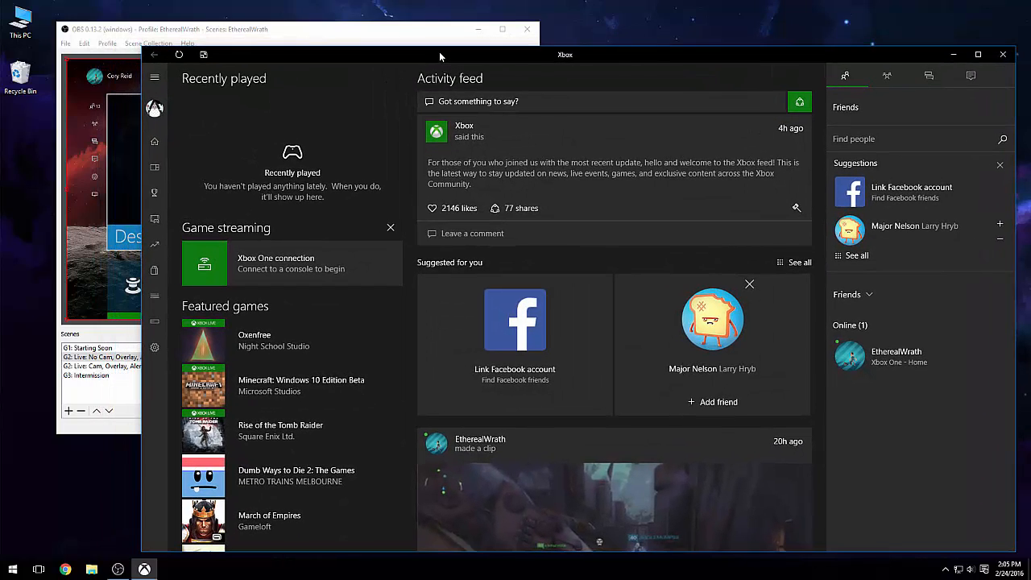
drag(142, 55, 250, 106)
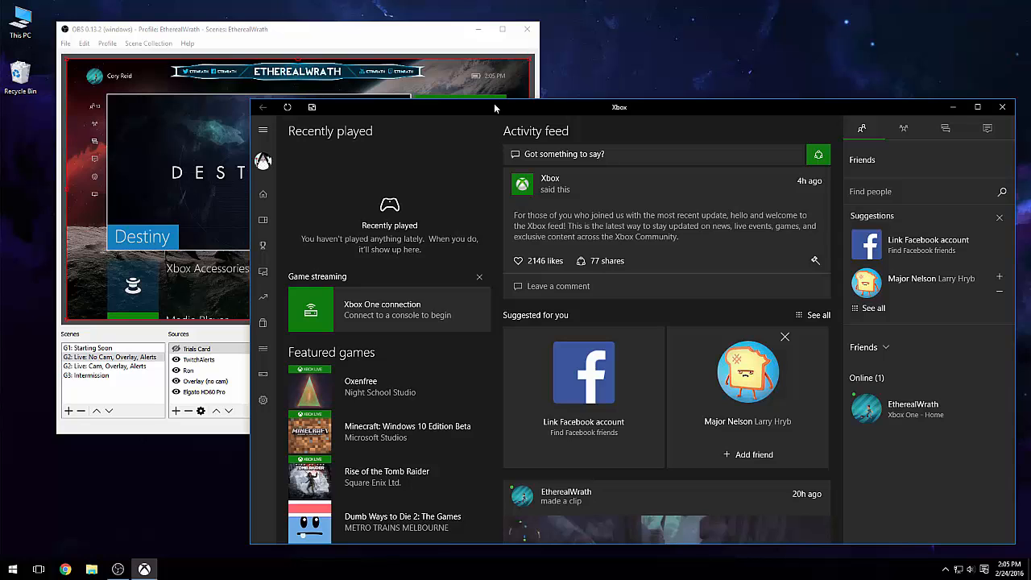
drag(340, 36, 290, 21)
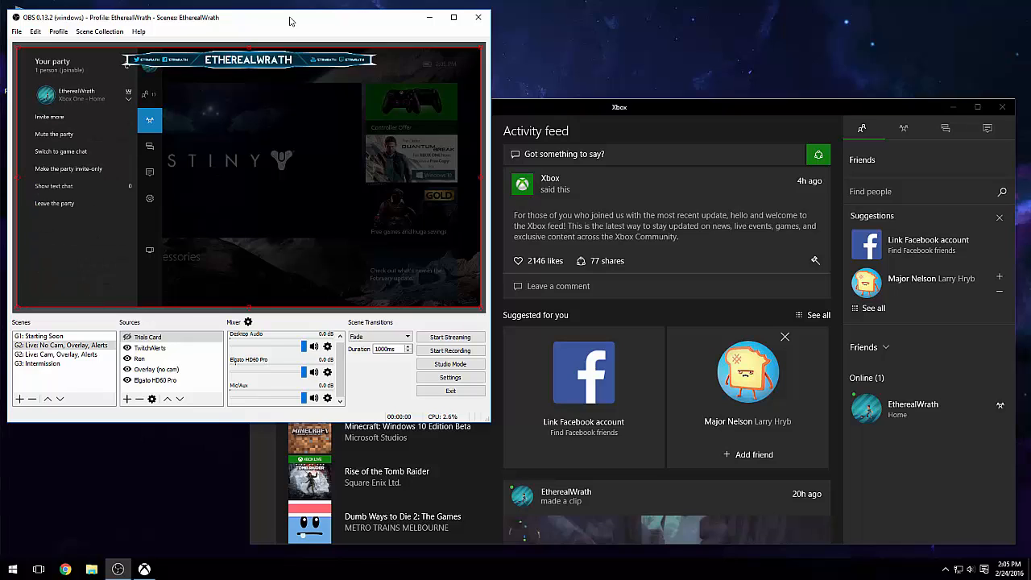
Step: Join the online friend's party from their profile in the Xbox app
click(774, 119)
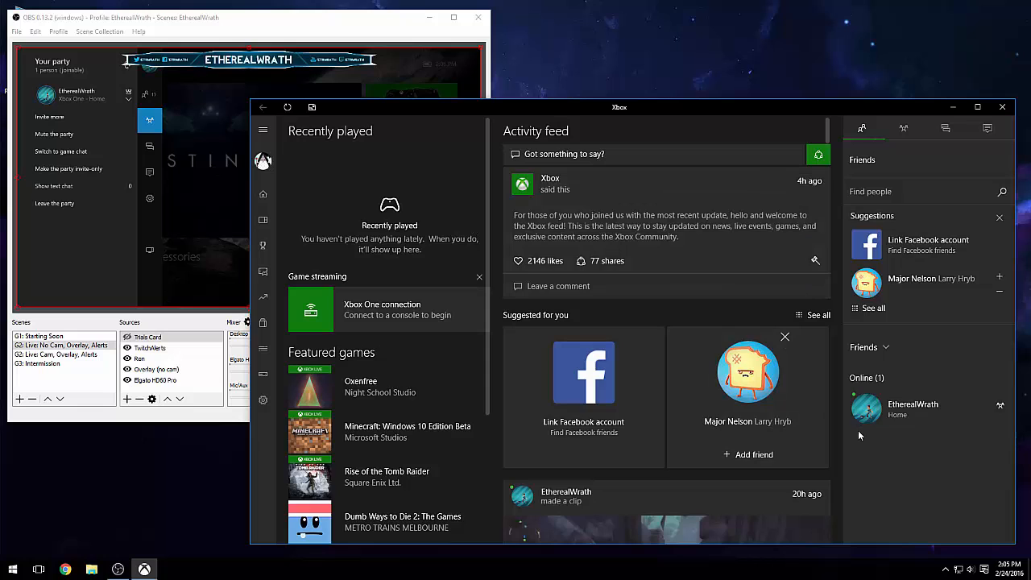
click(878, 409)
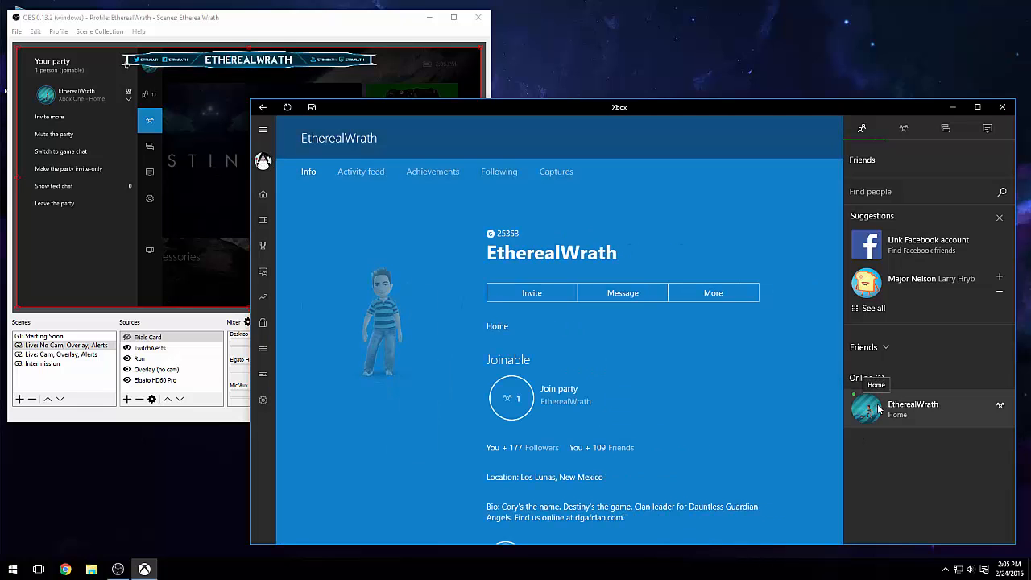
click(556, 406)
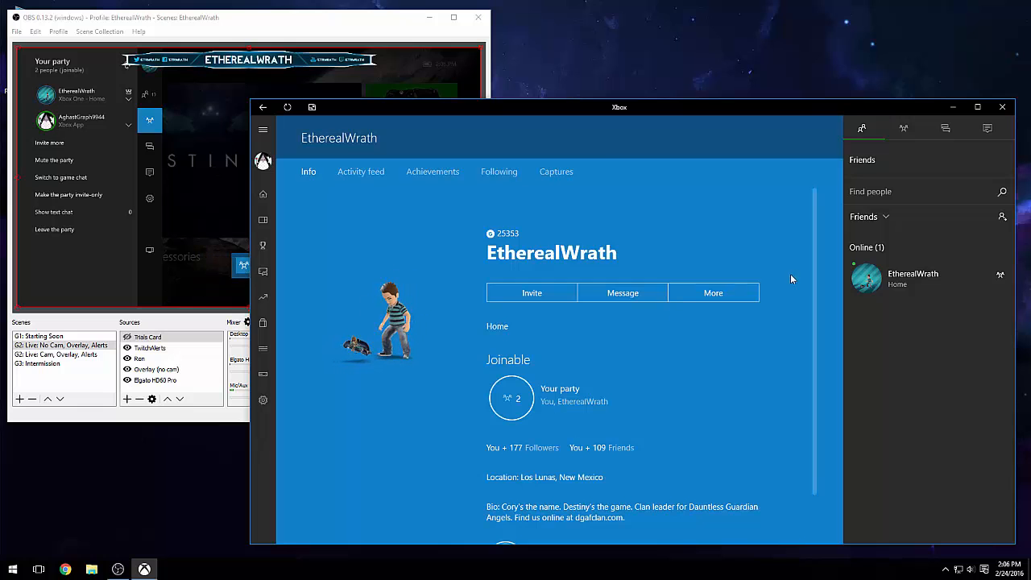
Step: Show the party's member list in the Xbox app and bring the OBS window to the front
click(908, 131)
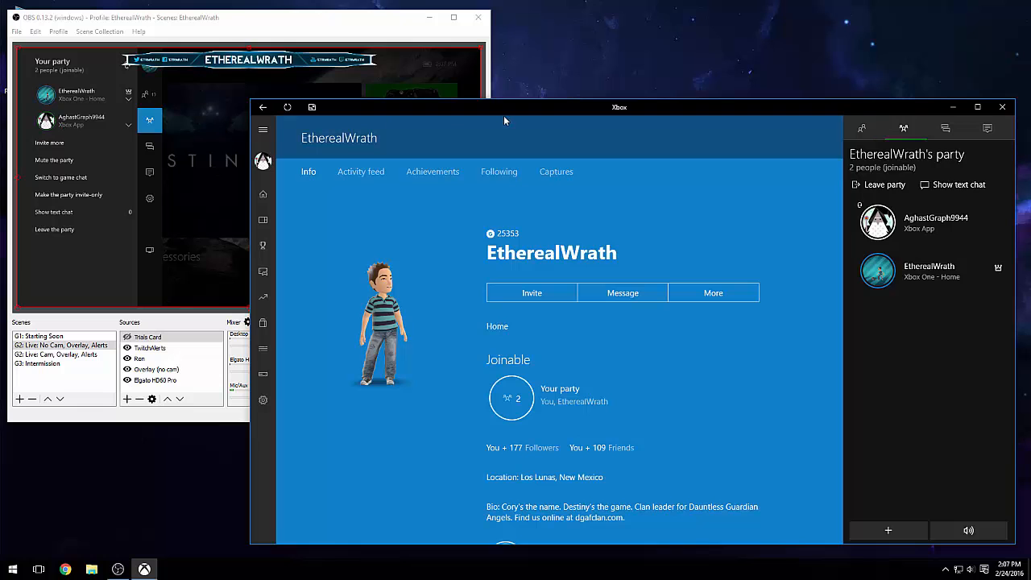
drag(588, 106, 600, 117)
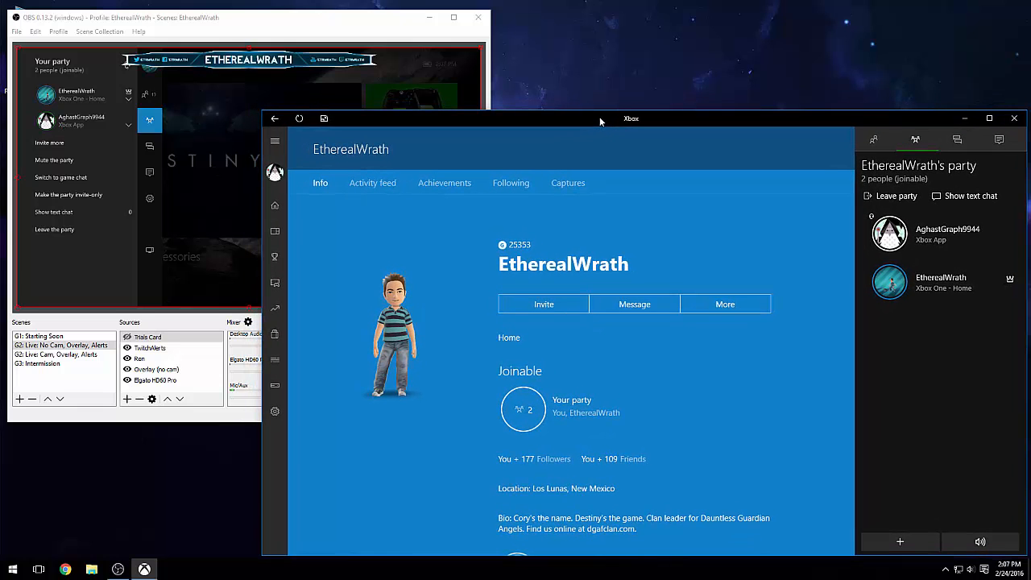
click(383, 26)
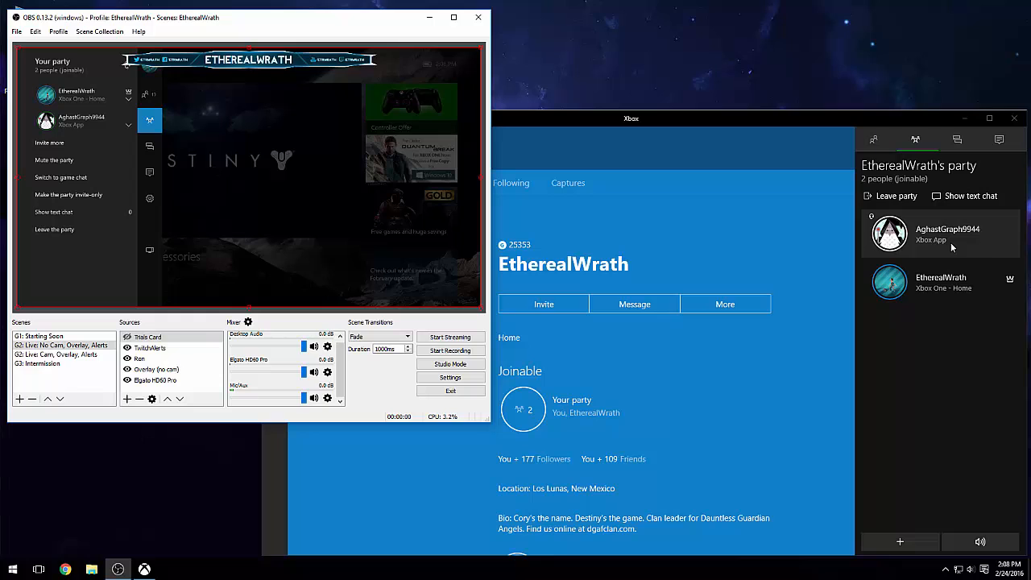
Step: Check the Xbox Party Chat Out virtual cable among the Windows recording devices and dismiss the sound settings without changes
right_click(972, 570)
click(955, 538)
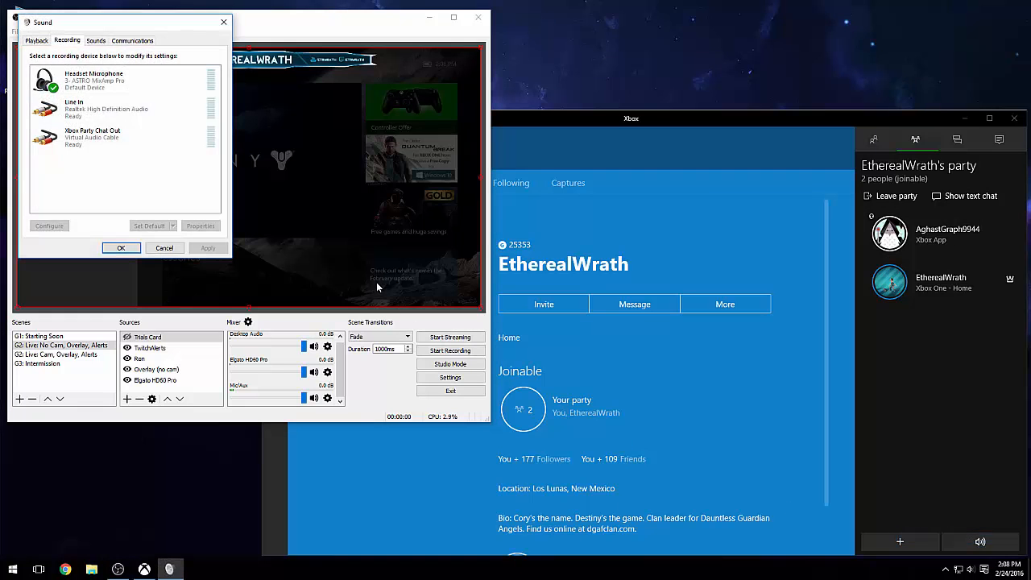
click(89, 145)
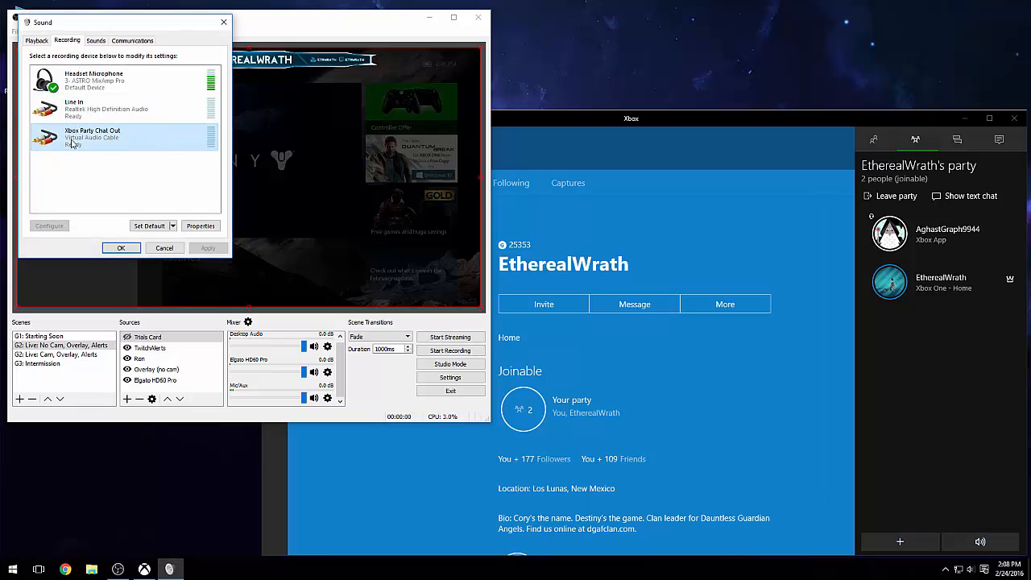
click(177, 250)
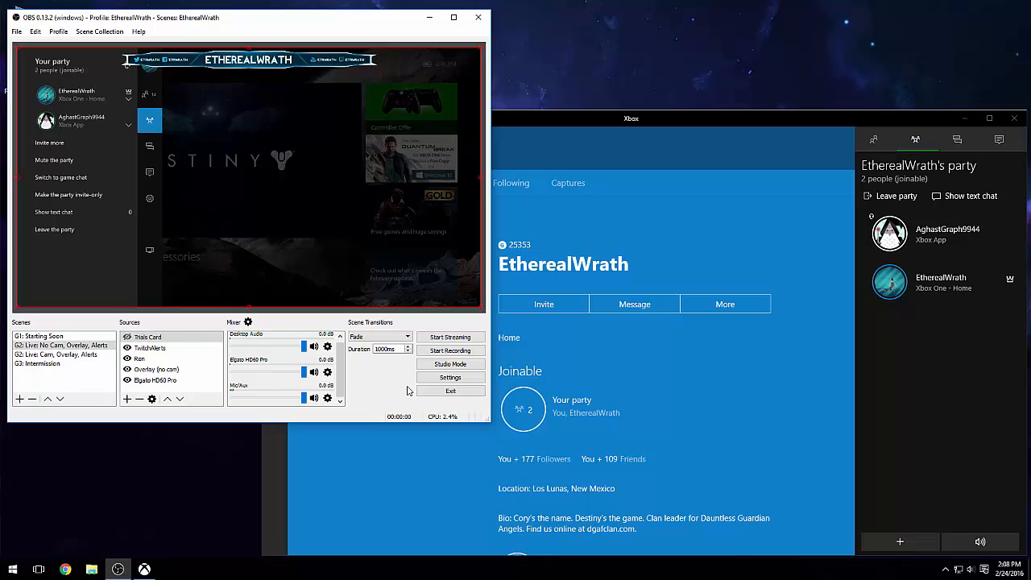
Step: Bring the Xbox app window forward and close it, leaving only the OBS window open on the desktop
click(714, 115)
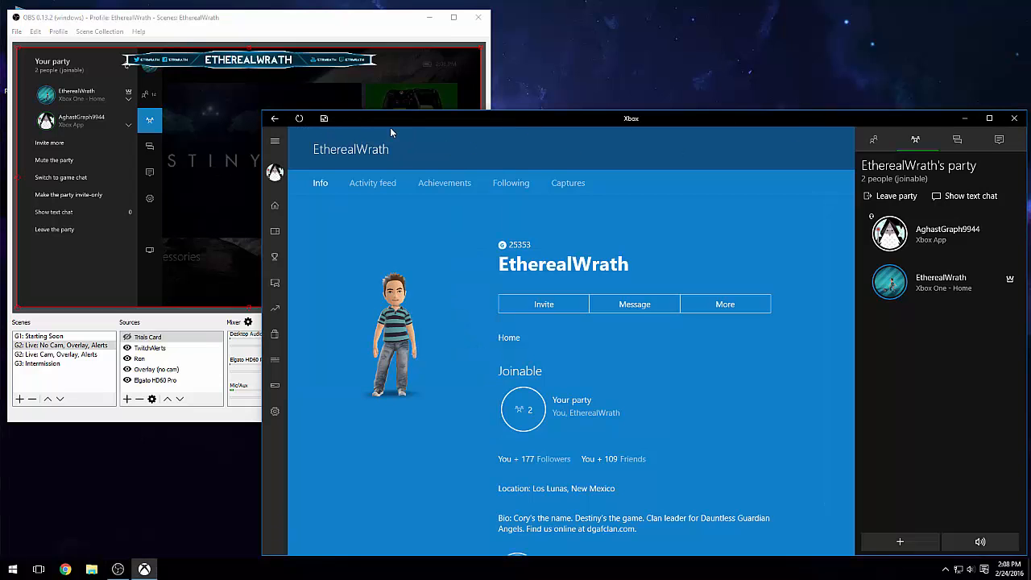
click(968, 119)
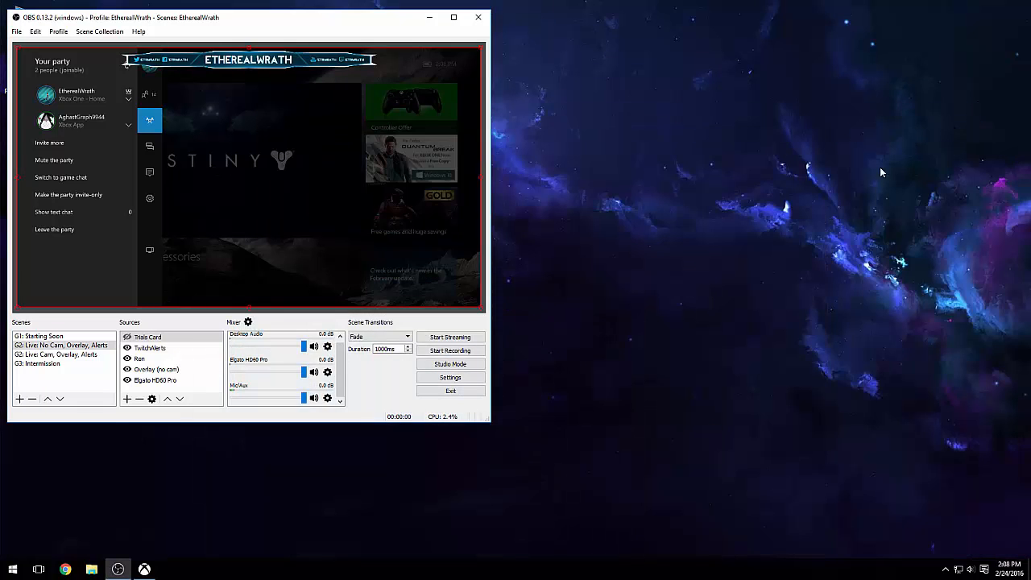
click(137, 571)
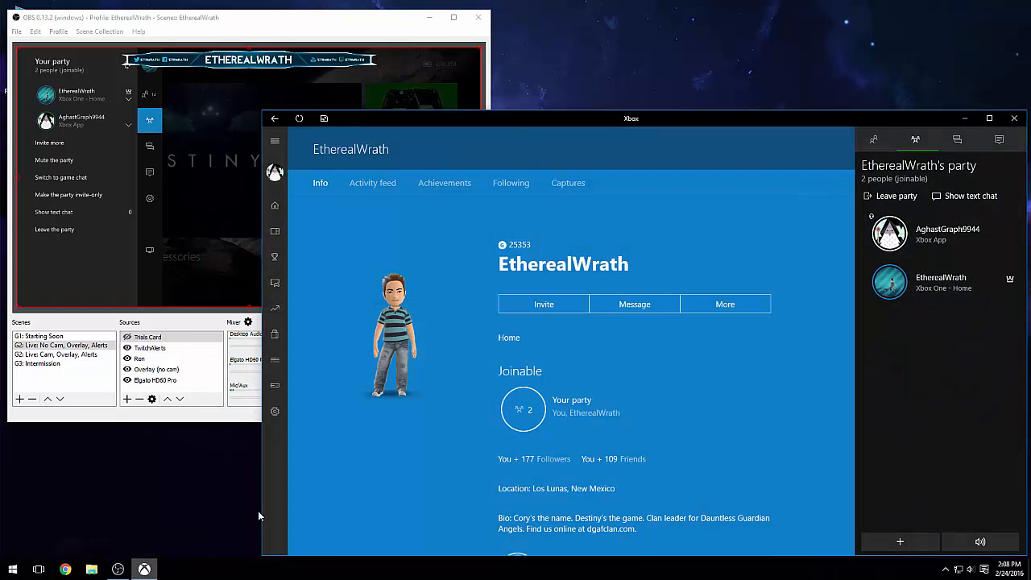
click(1014, 119)
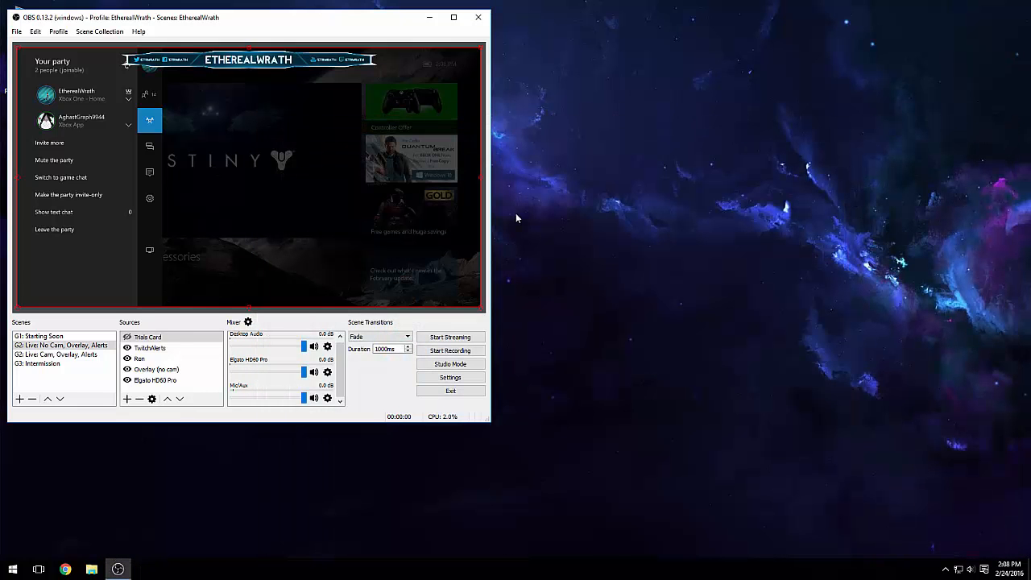